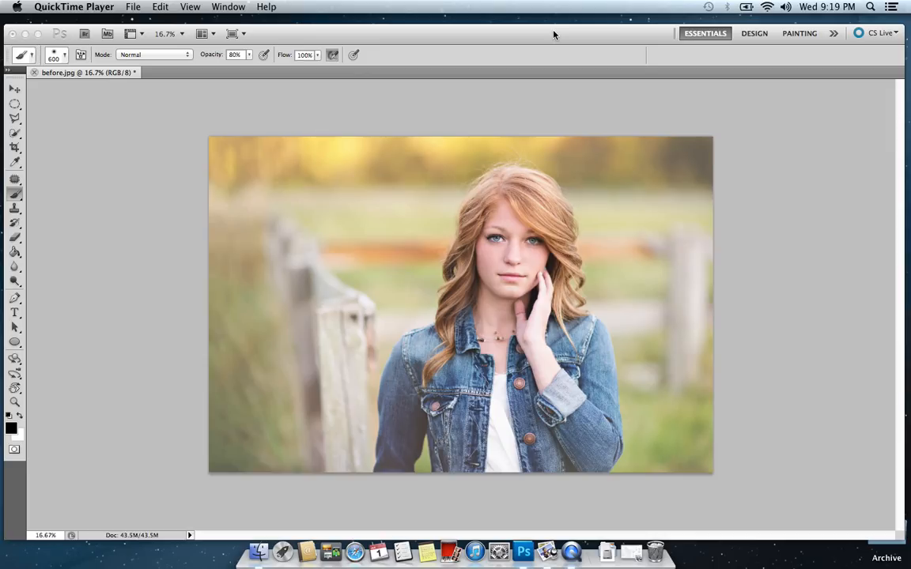
Step: Switch to Photoshop and display the available action sets for the open portrait
key(F2)
click(642, 43)
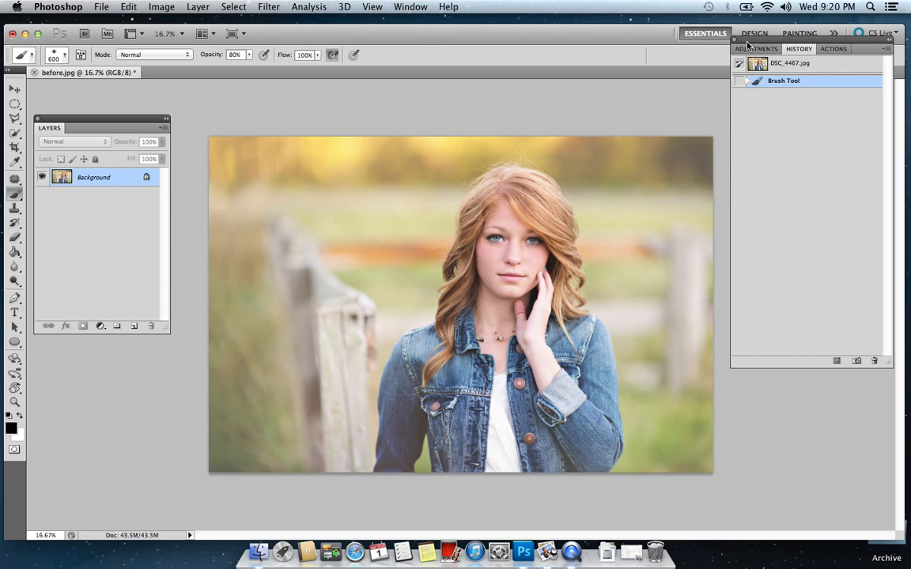
click(835, 49)
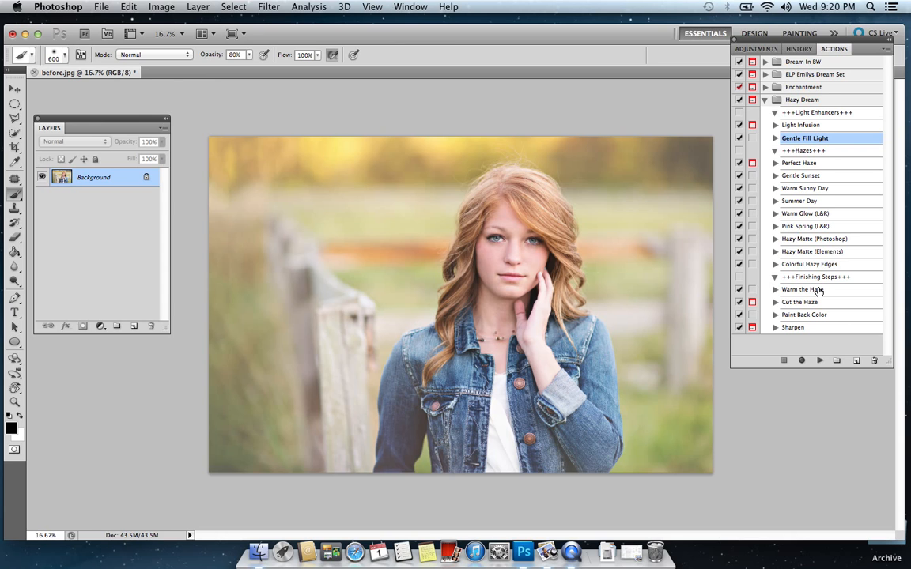
Step: Run the Light Infusion action from the Hazy Dream set on the portrait and continue past its message
click(817, 126)
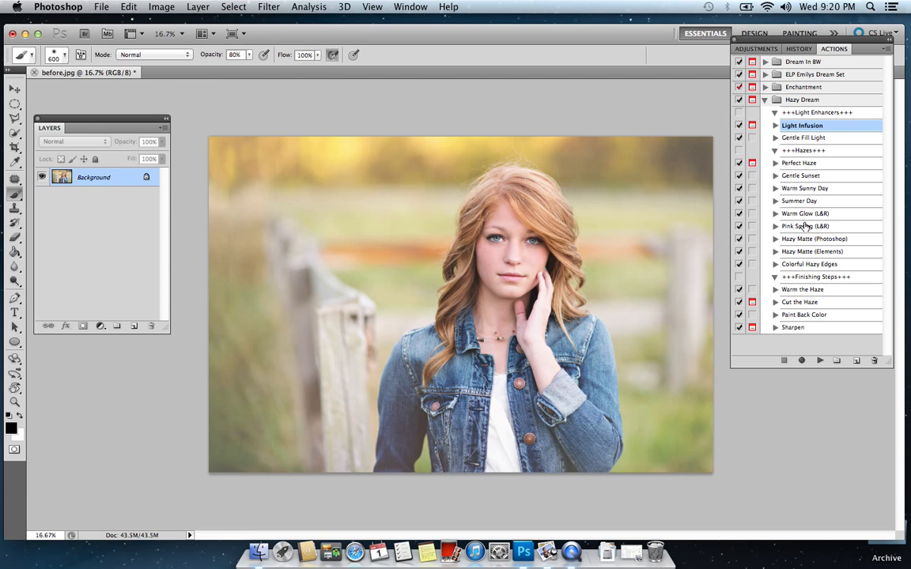
click(819, 361)
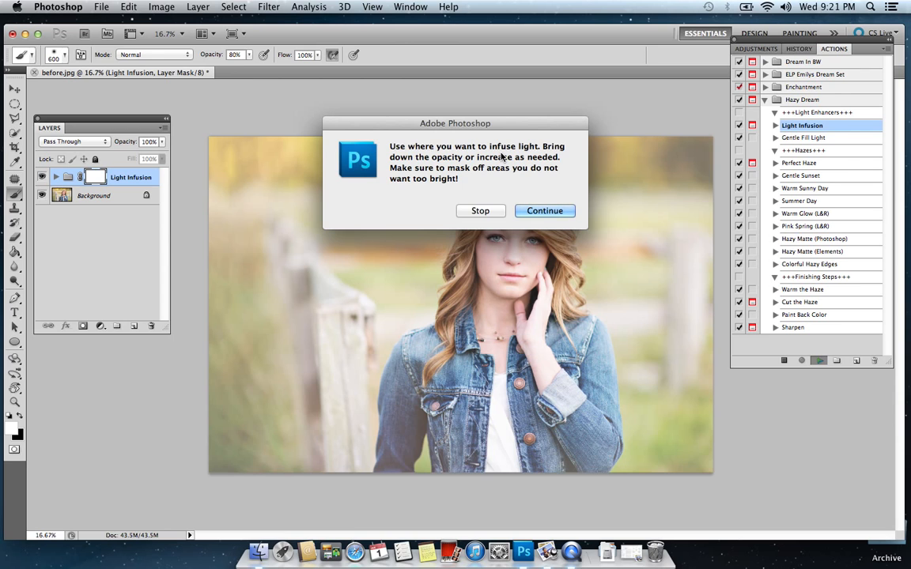
click(534, 210)
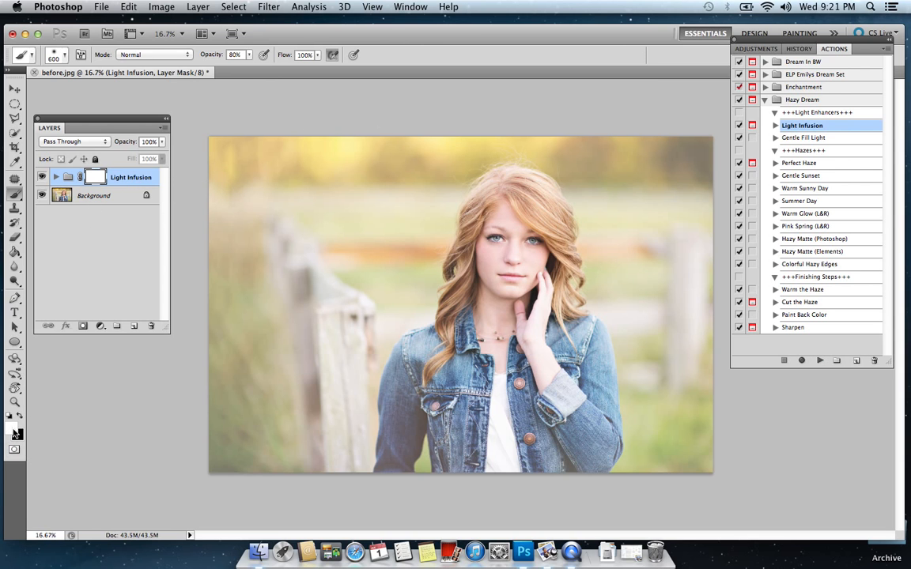
Step: Mask the Light Infusion effect off the girl's face and body with a black brush at 59% opacity
key(x)
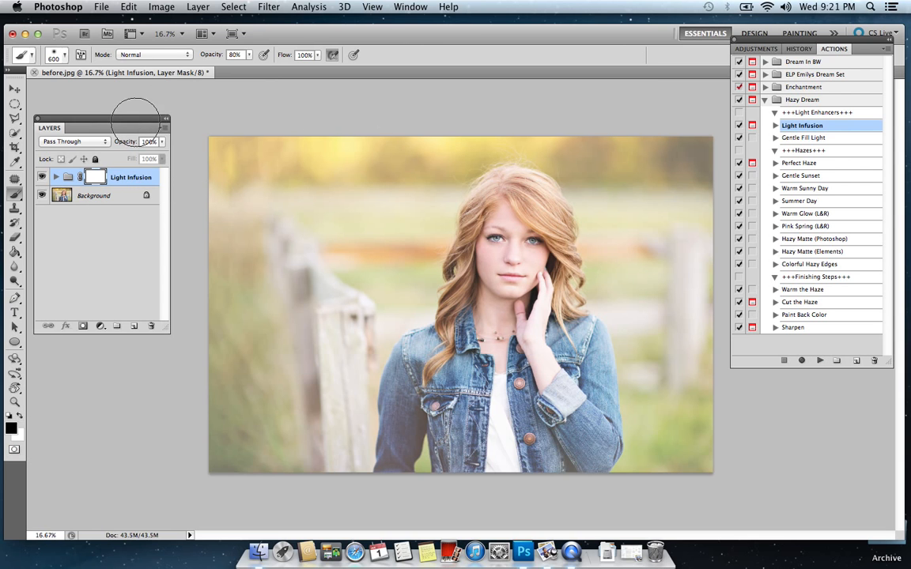
drag(132, 119, 150, 140)
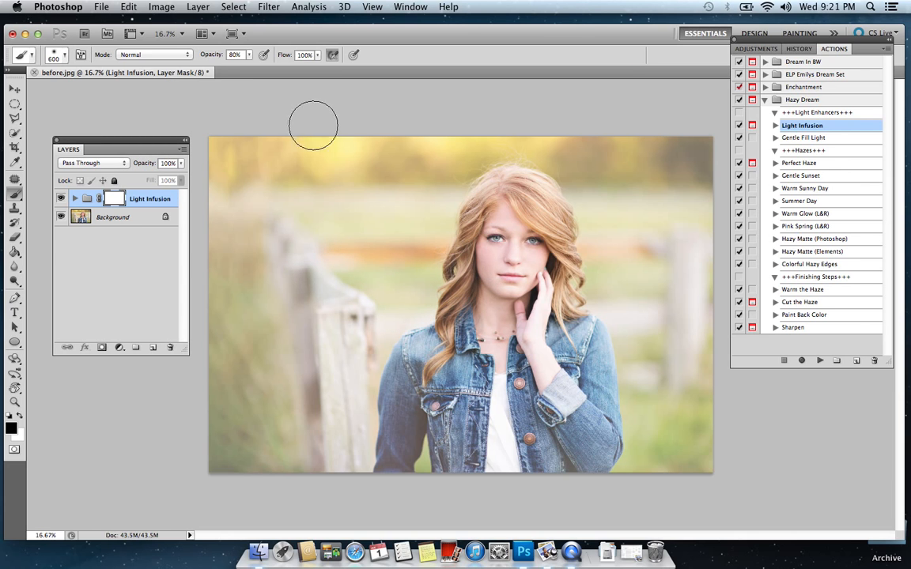
click(250, 56)
click(241, 68)
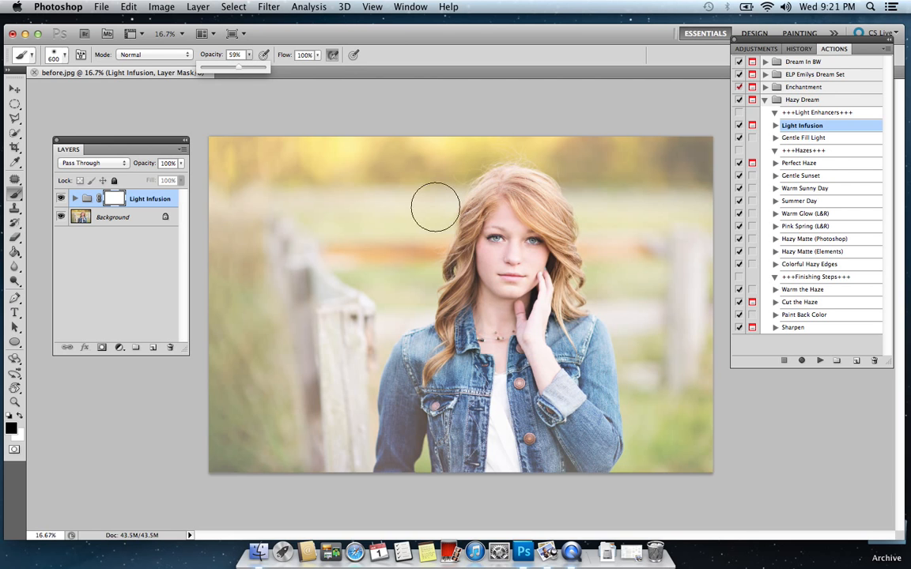
click(507, 244)
mouse_move(507, 244)
mouse_down()
mouse_move(498, 285)
mouse_move(522, 322)
mouse_move(540, 312)
mouse_move(517, 276)
mouse_up()
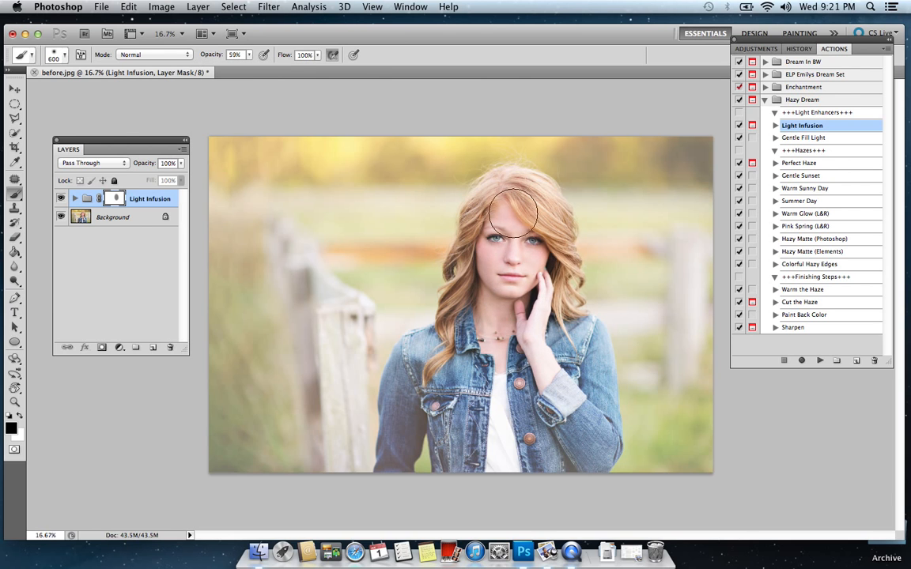
mouse_move(490, 339)
mouse_down()
mouse_move(507, 384)
mouse_move(474, 401)
mouse_move(432, 401)
mouse_move(379, 434)
mouse_move(453, 240)
mouse_move(491, 290)
mouse_move(528, 263)
mouse_move(554, 370)
mouse_move(542, 437)
mouse_move(467, 269)
mouse_move(446, 354)
mouse_move(477, 418)
mouse_up()
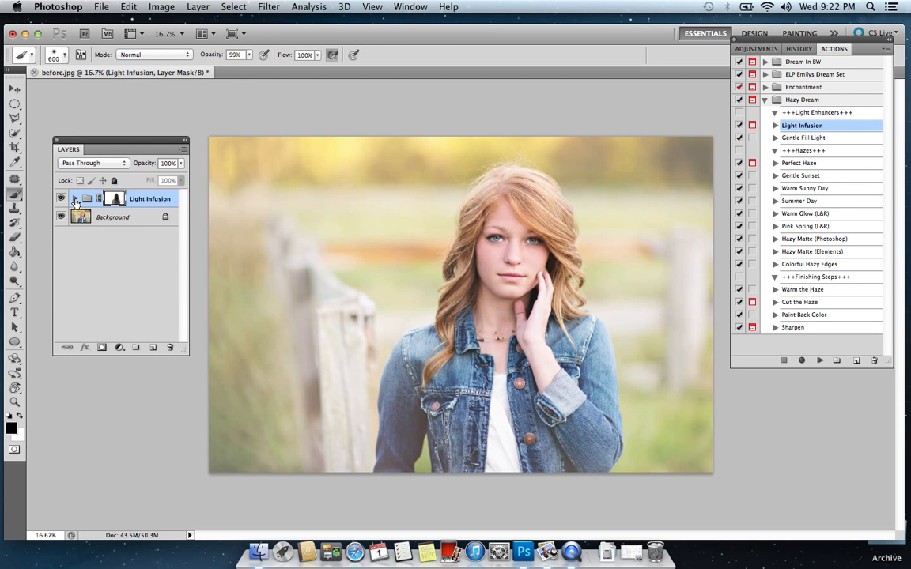
Step: Turn on the Warm Accent layer inside the Light Infusion group and set the group's opacity to 73%
click(74, 199)
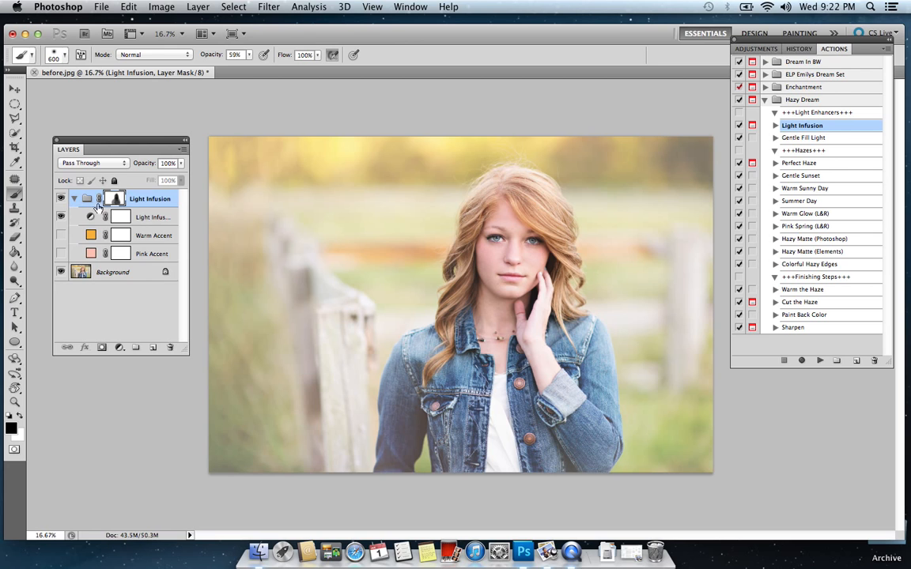
click(61, 235)
click(164, 238)
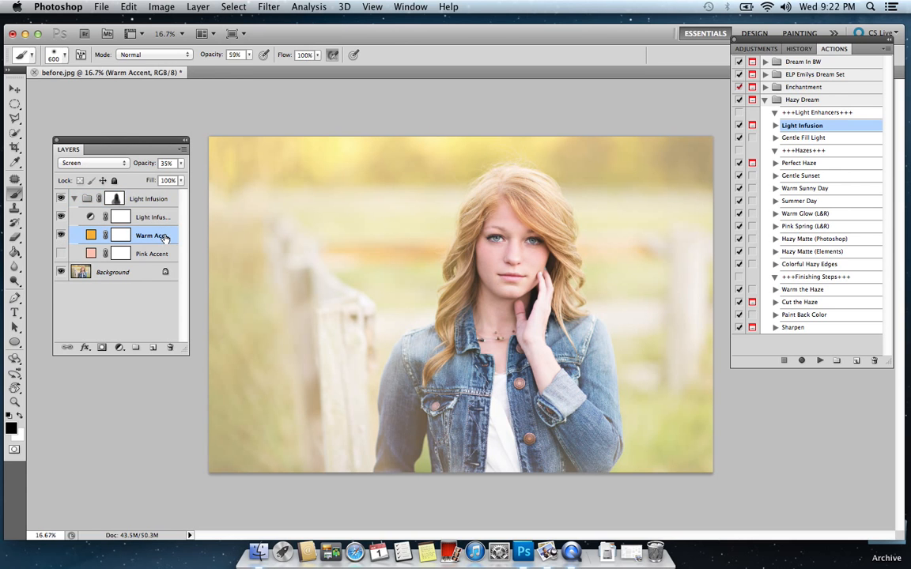
click(181, 165)
click(118, 199)
drag(181, 168, 164, 175)
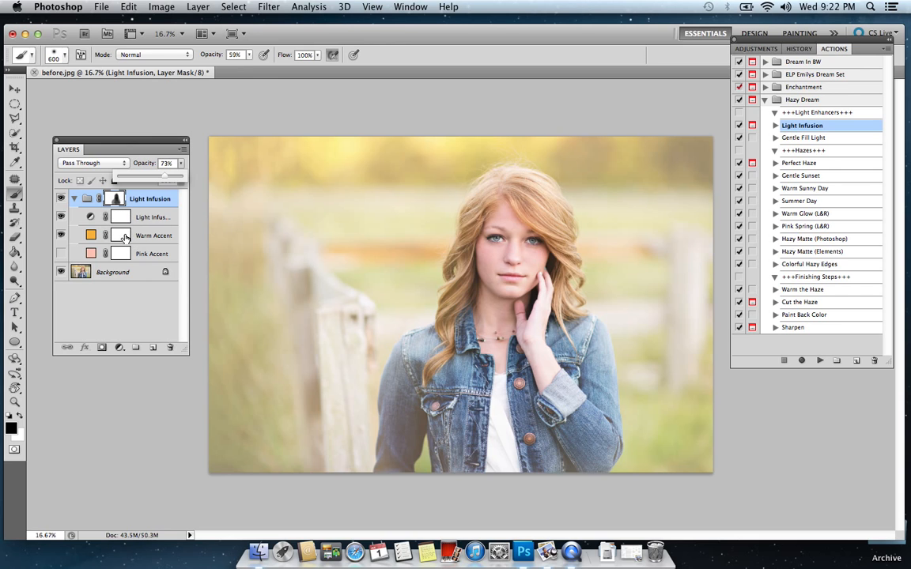
Step: Swap the Warm Accent layer for the Pink Accent layer and set the Pink Accent opacity to 8%
click(62, 235)
click(62, 254)
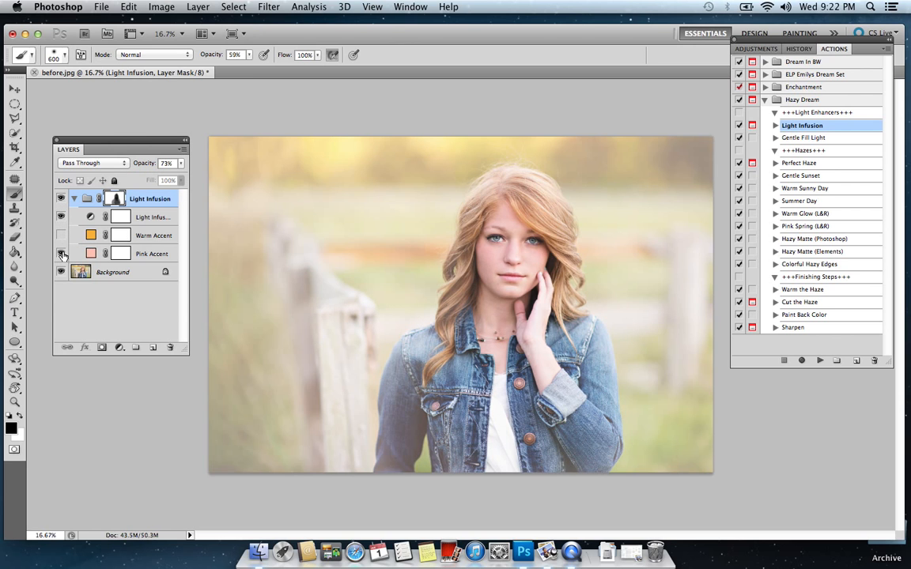
click(138, 254)
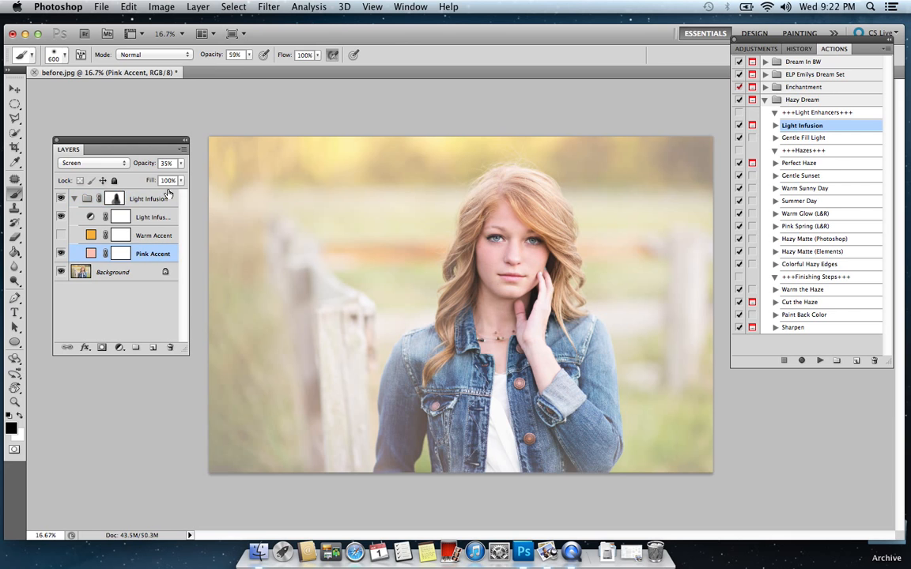
click(180, 164)
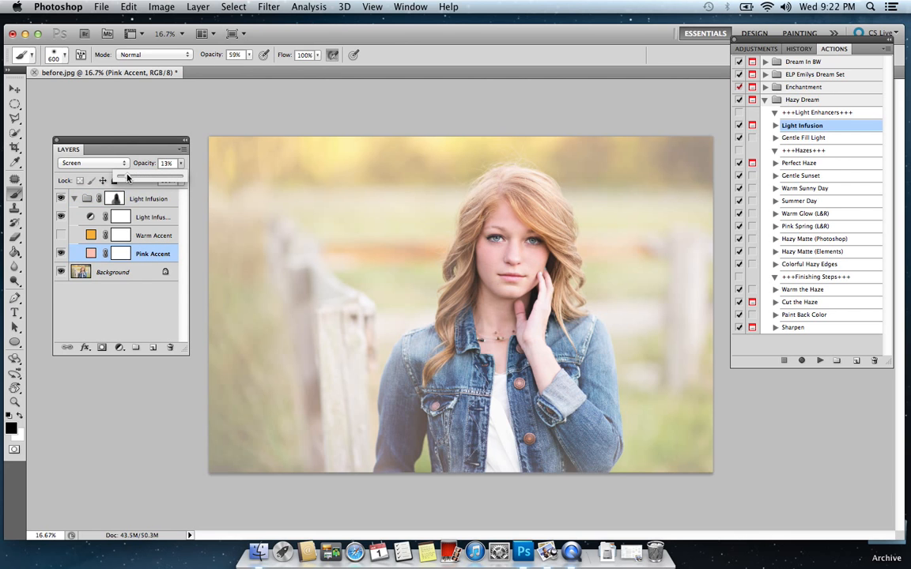
click(74, 199)
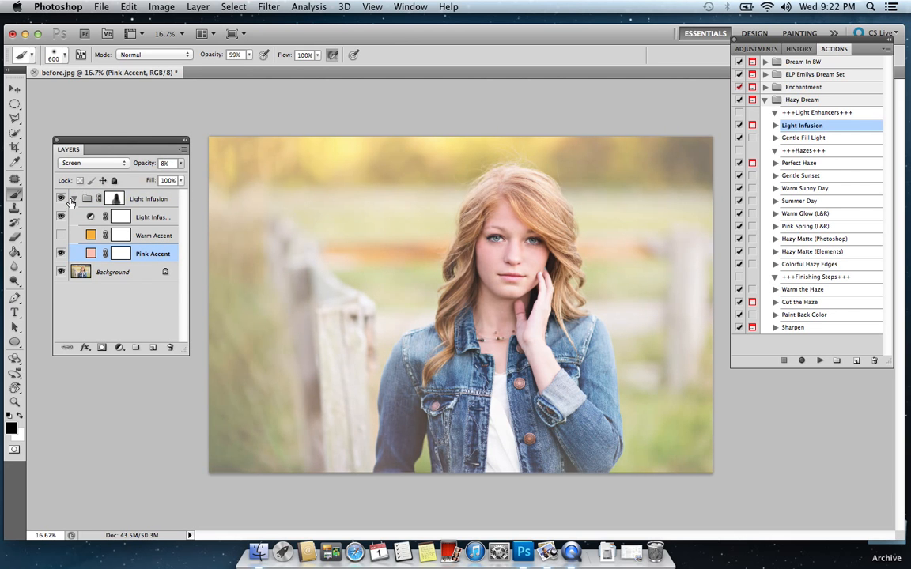
Step: Collapse and hide the Light Infusion group and delete it from the portrait
click(75, 199)
click(61, 199)
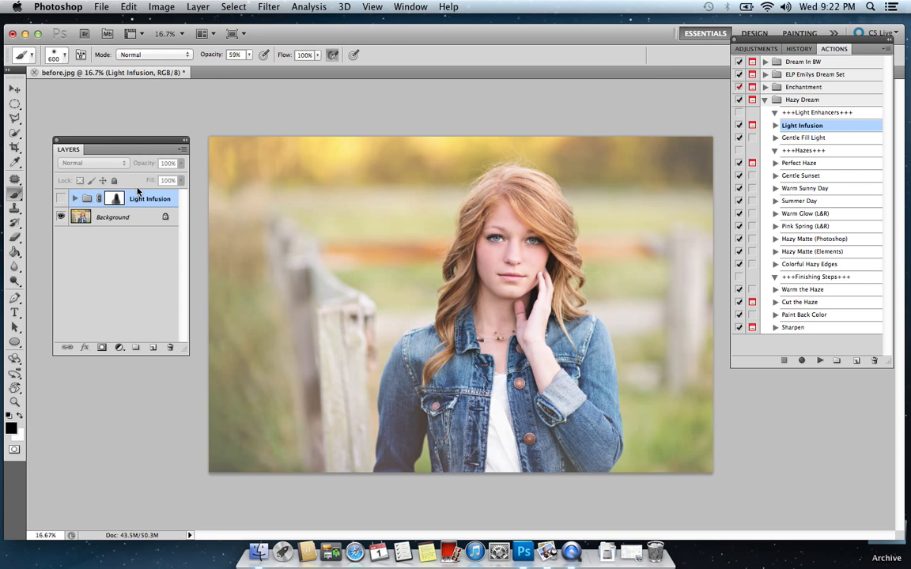
key(Delete)
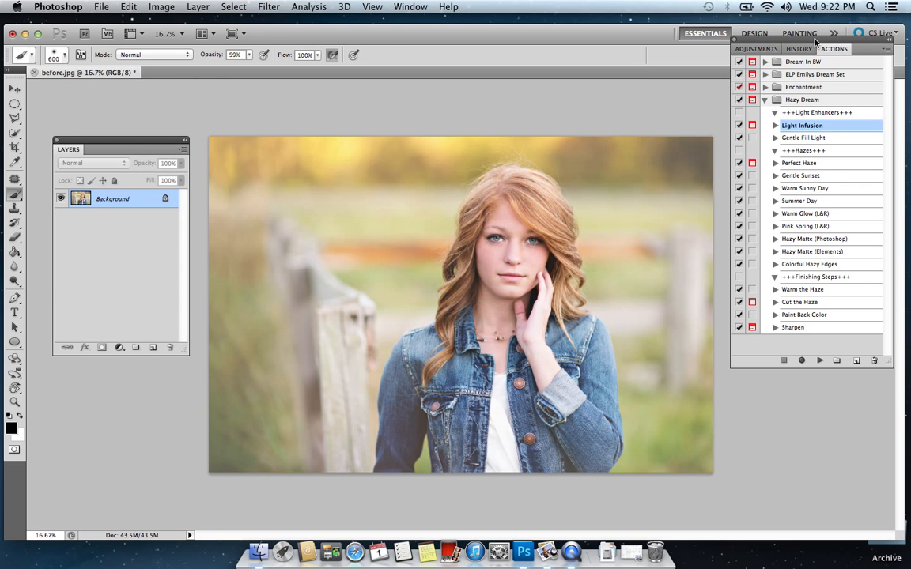
Step: Run the Gentle Fill Light action on the portrait and lower the resulting group's opacity to 55%
drag(814, 46, 803, 53)
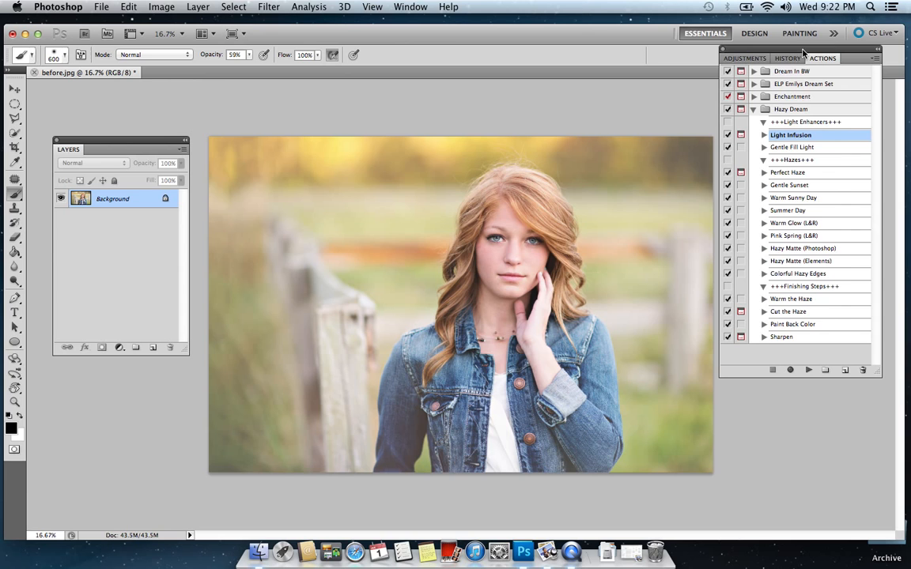
click(803, 149)
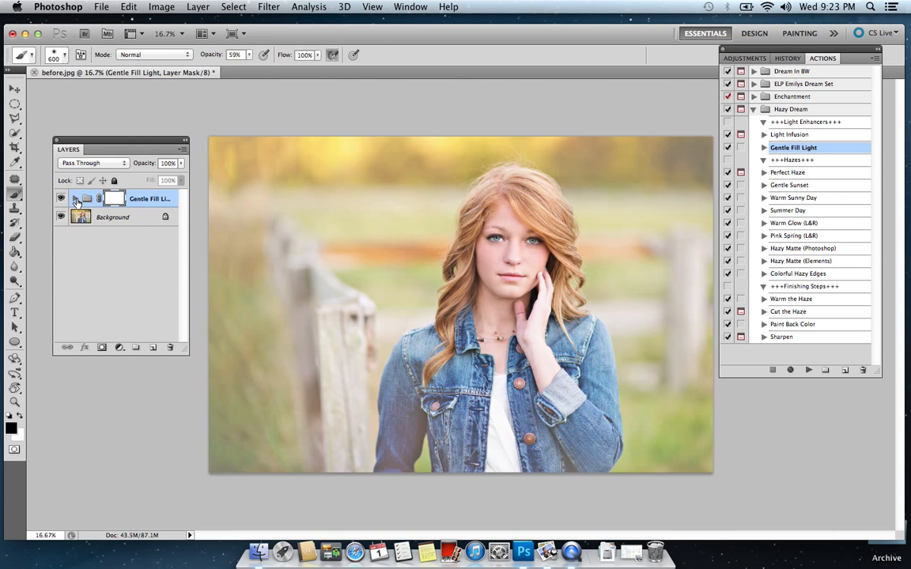
click(182, 164)
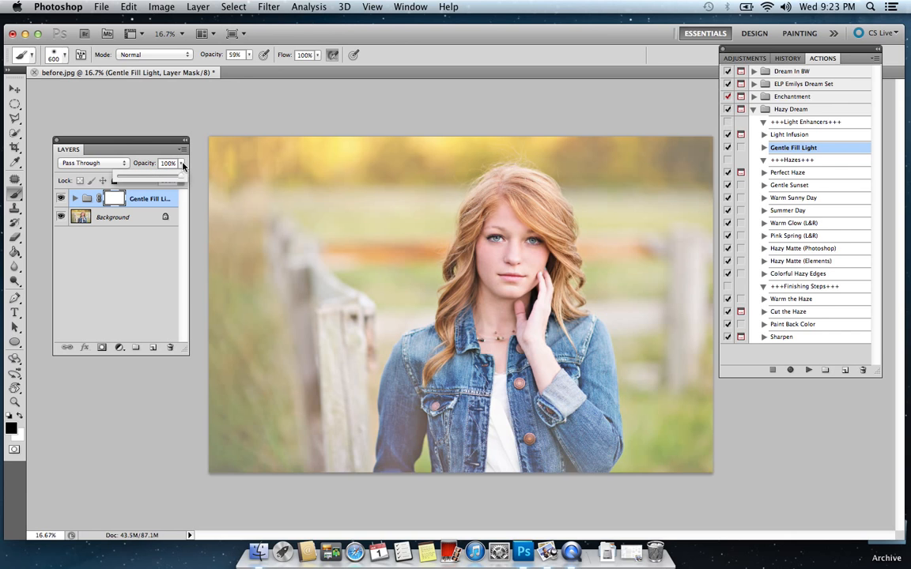
drag(181, 180, 168, 179)
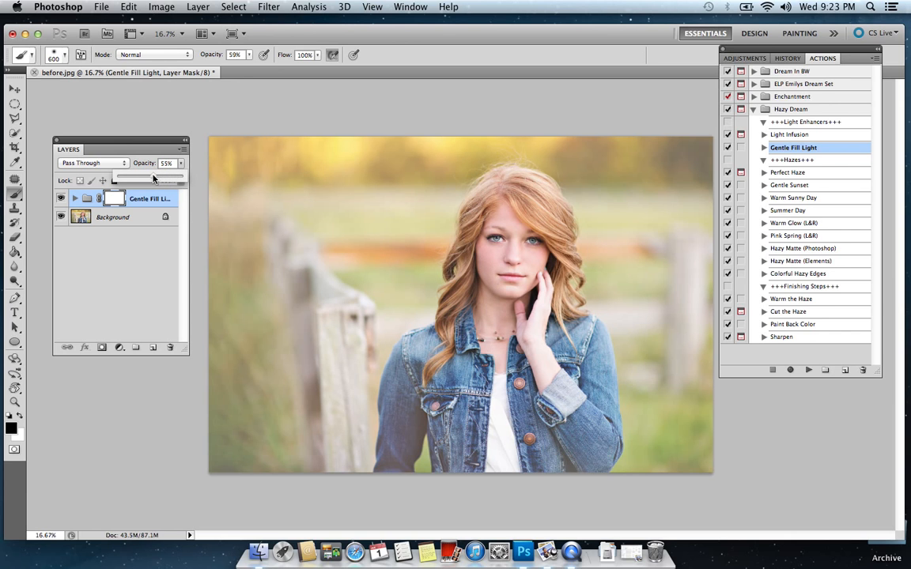
Step: Compare the photo with and without the Gentle Fill Light group and set the group's opacity to 48%
click(75, 198)
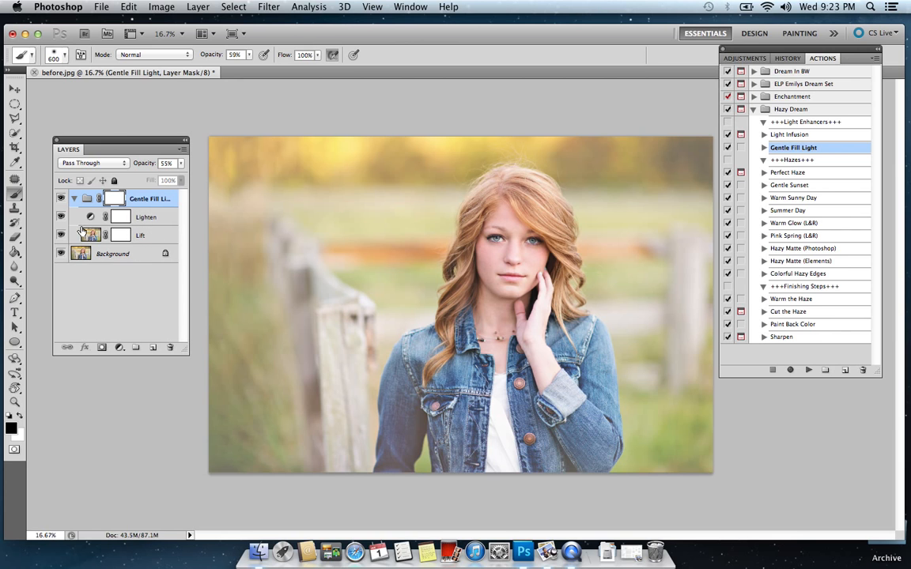
click(62, 198)
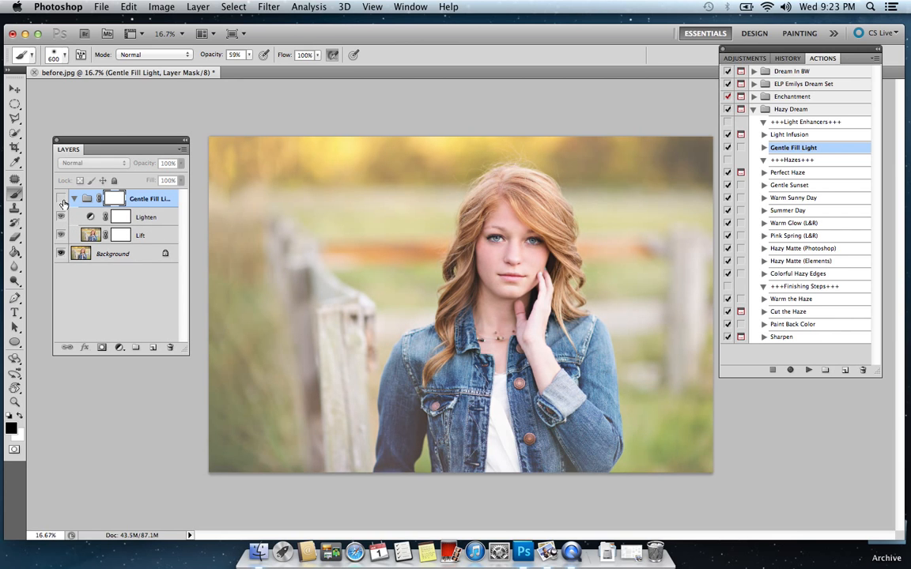
click(62, 198)
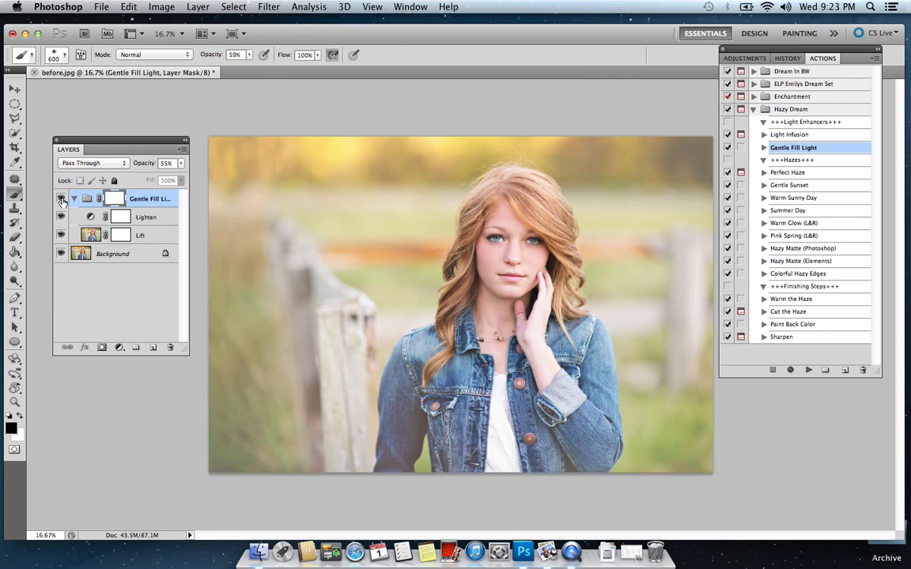
click(181, 164)
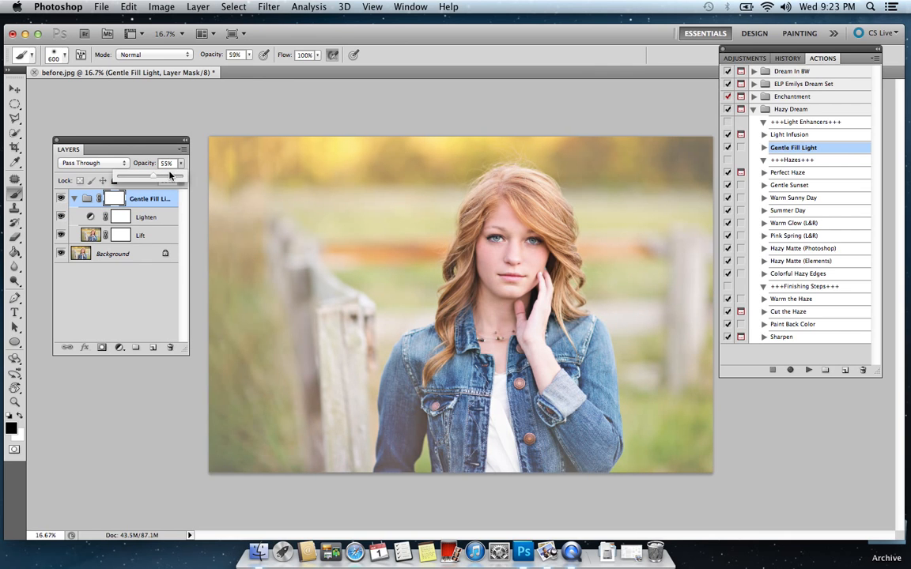
Step: Save a history snapshot of the current edit and flatten the image
click(788, 58)
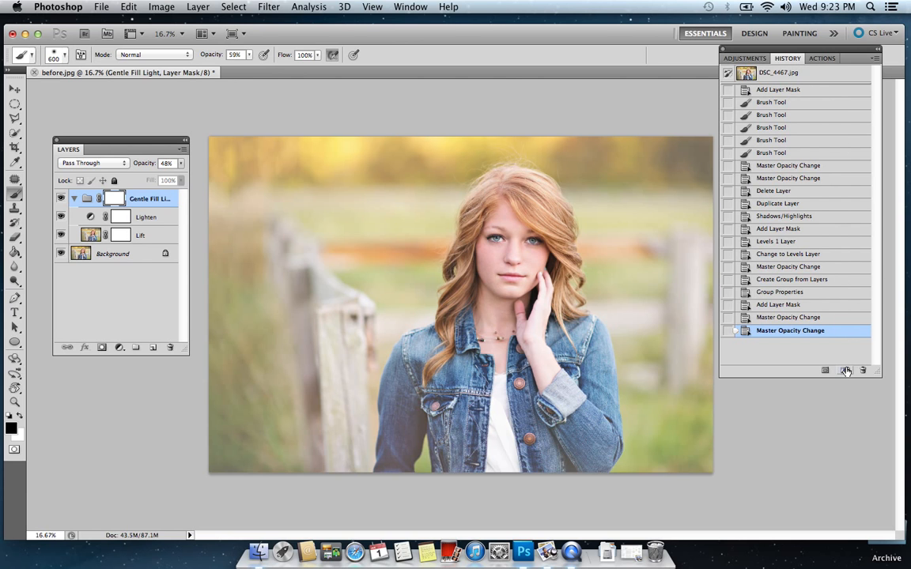
click(845, 370)
click(192, 7)
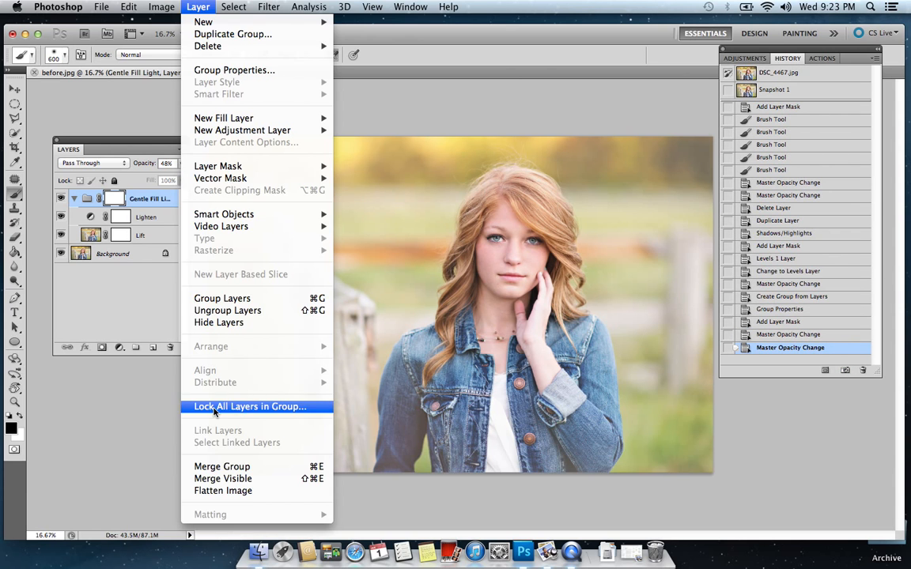
click(223, 490)
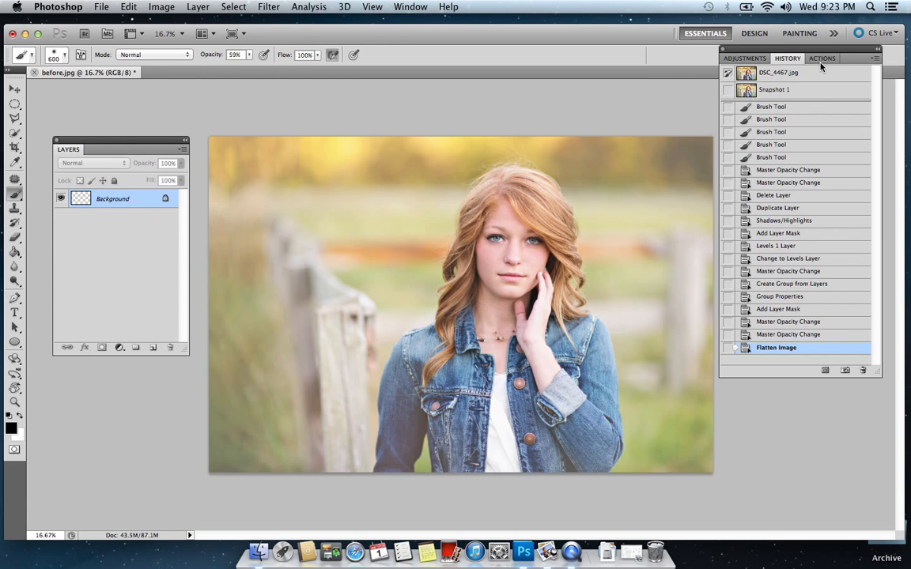
Step: Run the Perfect Haze action on the flattened portrait and set the Perfect Haze layer's opacity to 19%
click(822, 59)
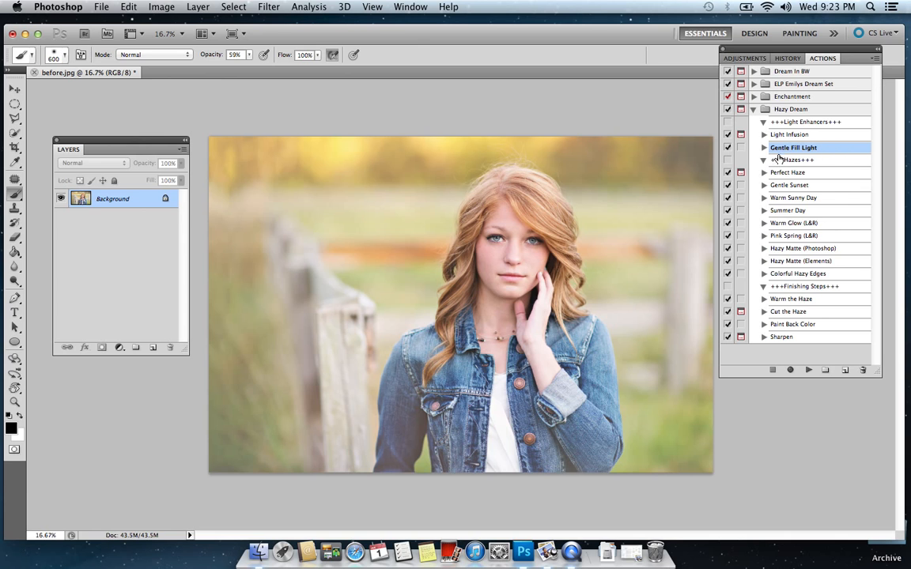
click(801, 174)
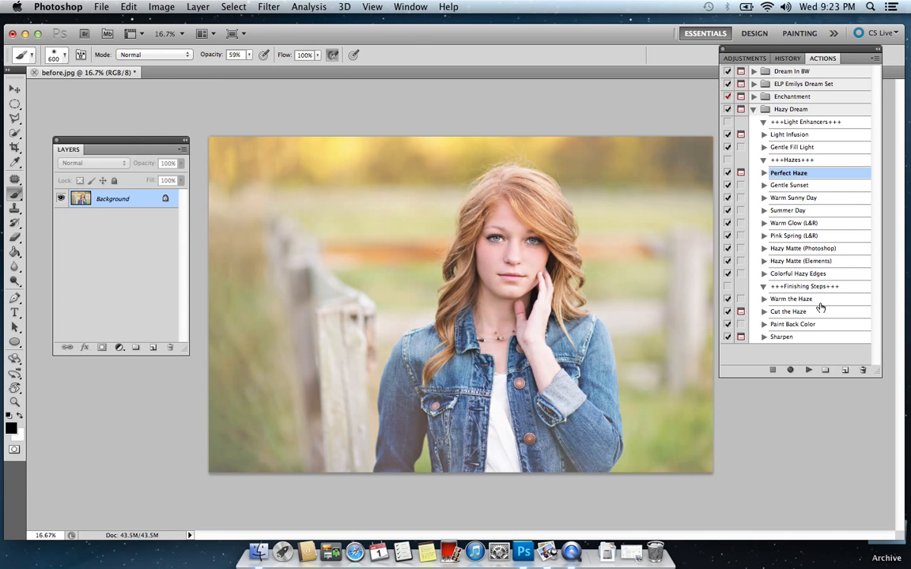
click(809, 369)
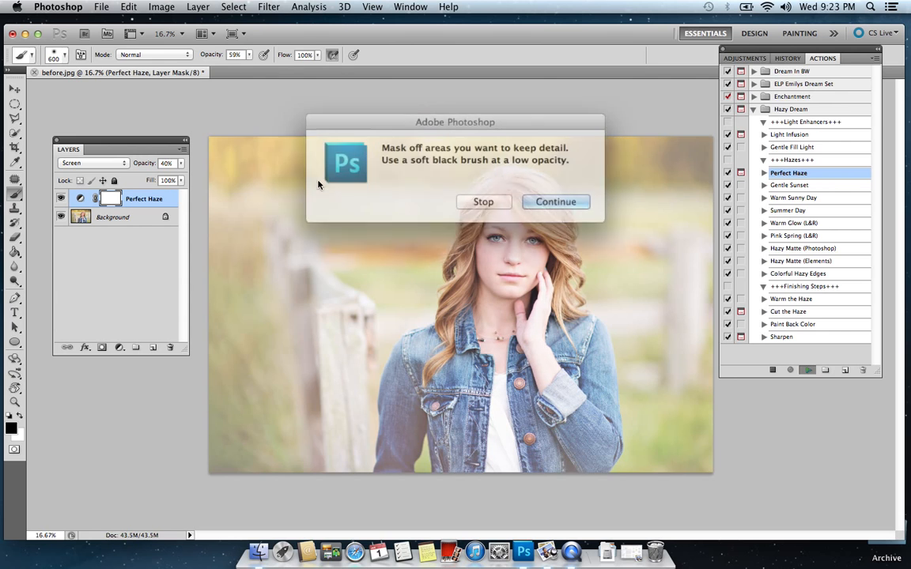
click(551, 203)
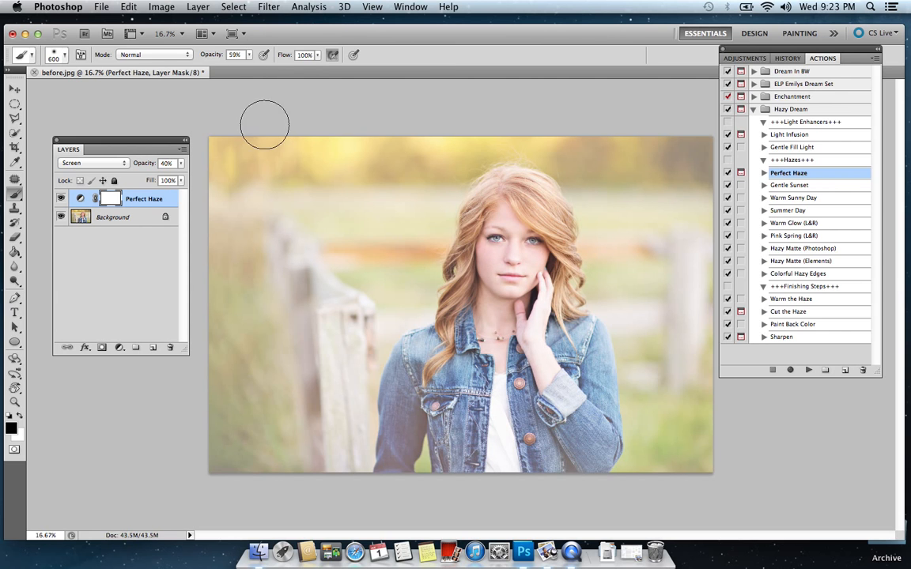
click(181, 163)
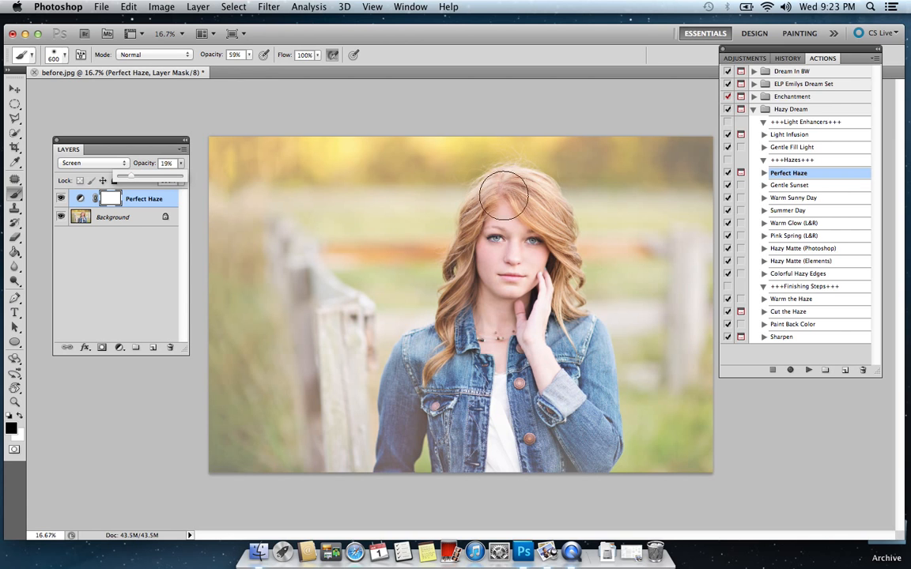
Step: Paint the haze off the girl's face and hair on the Perfect Haze mask and delete the Perfect Haze layer
click(553, 282)
mouse_move(515, 250)
mouse_down()
mouse_move(462, 325)
mouse_move(471, 376)
mouse_move(430, 439)
mouse_up()
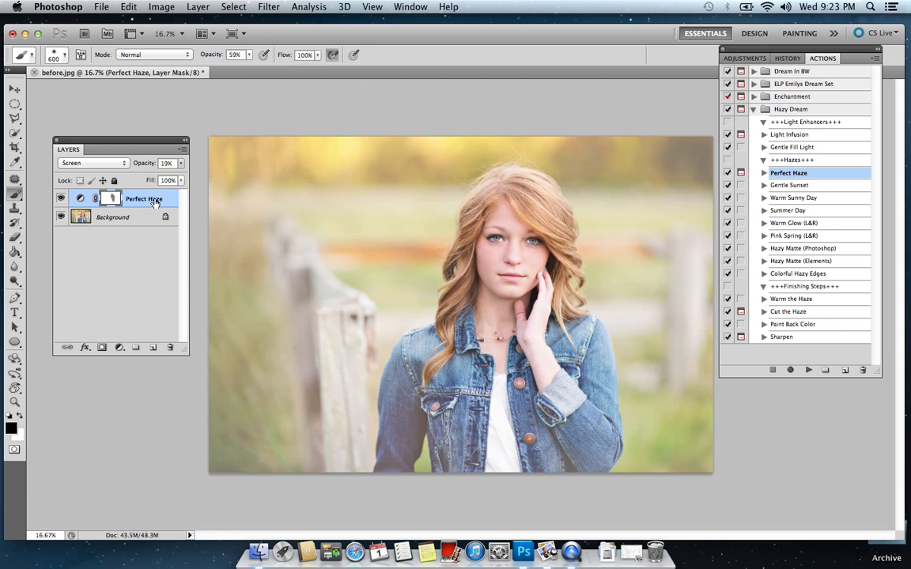
key(Delete)
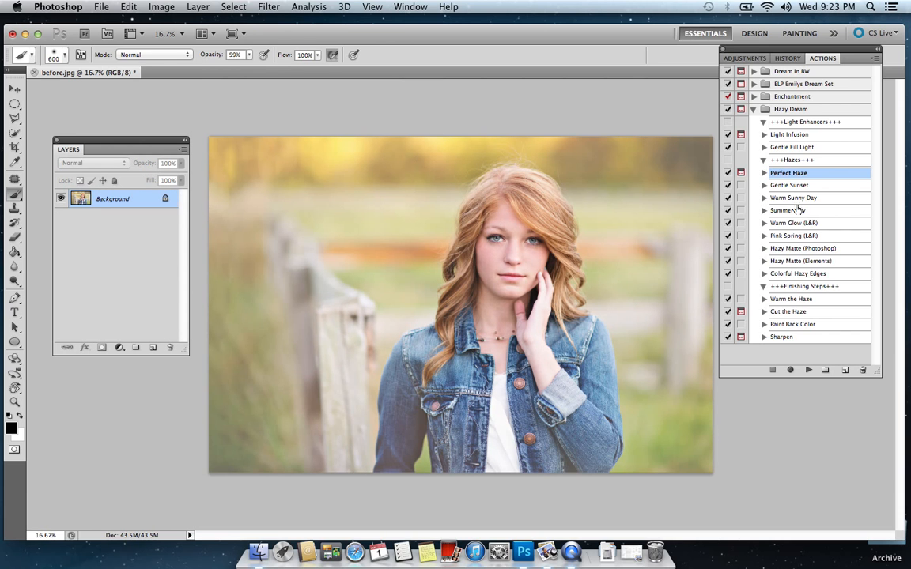
Step: Run the Gentle Sunset action and paint its effect off the girl's face on the layer mask
click(806, 187)
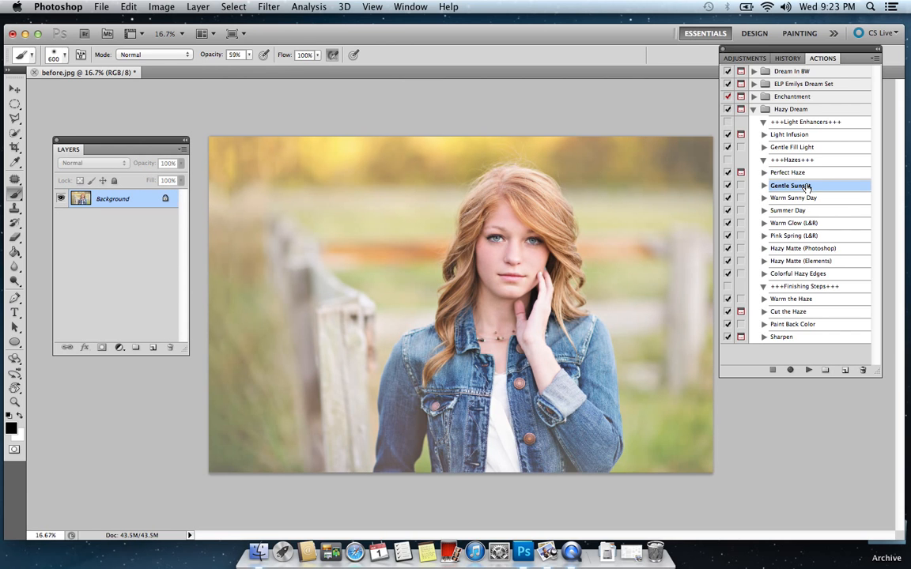
click(807, 370)
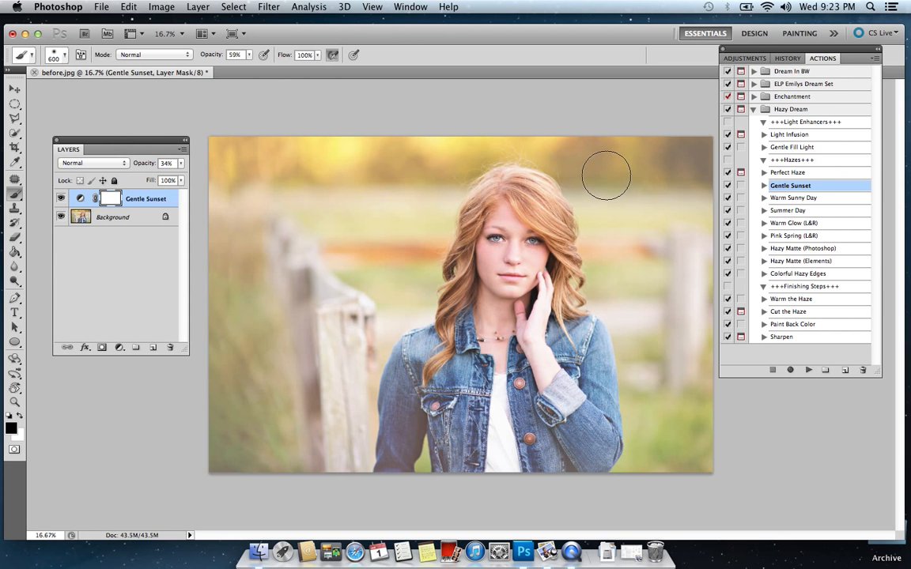
mouse_move(524, 265)
mouse_down()
mouse_move(457, 218)
mouse_move(478, 208)
mouse_move(432, 321)
mouse_move(477, 258)
mouse_up()
Step: Compare the photo with and without the Gentle Sunset layer and remove that layer, leaving only the background
click(61, 199)
click(61, 200)
key(super+e)
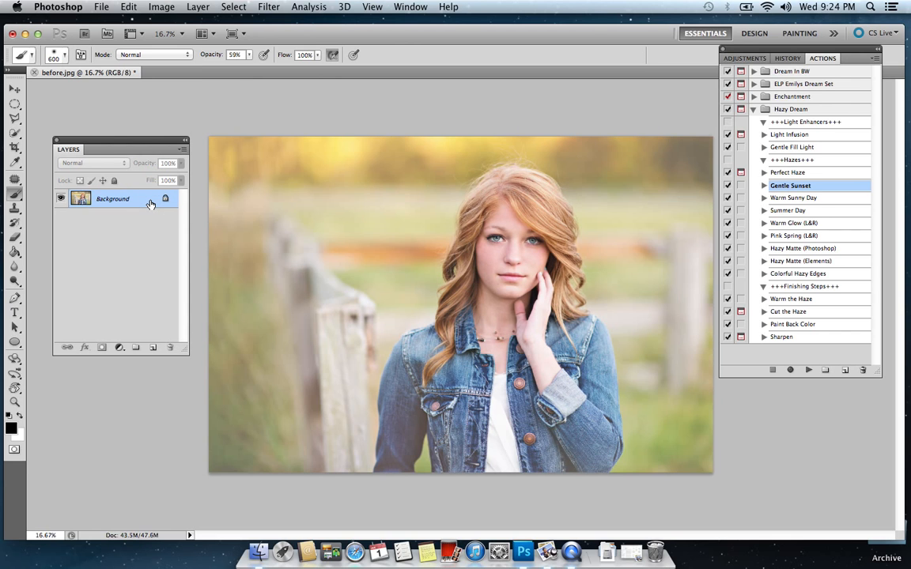
Step: Run the Warm Sunny Day action, hide its Haze layer and compare the photo with and without the group
click(806, 201)
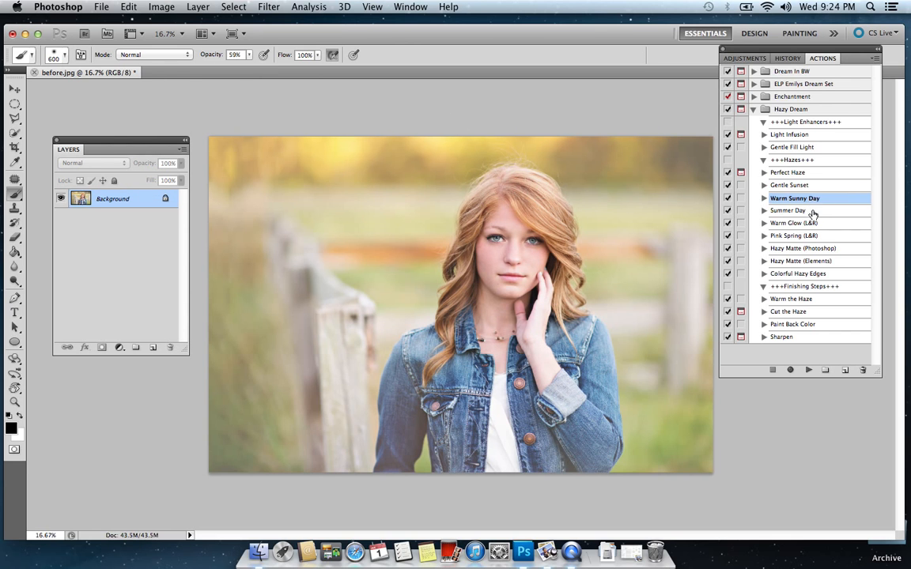
click(808, 370)
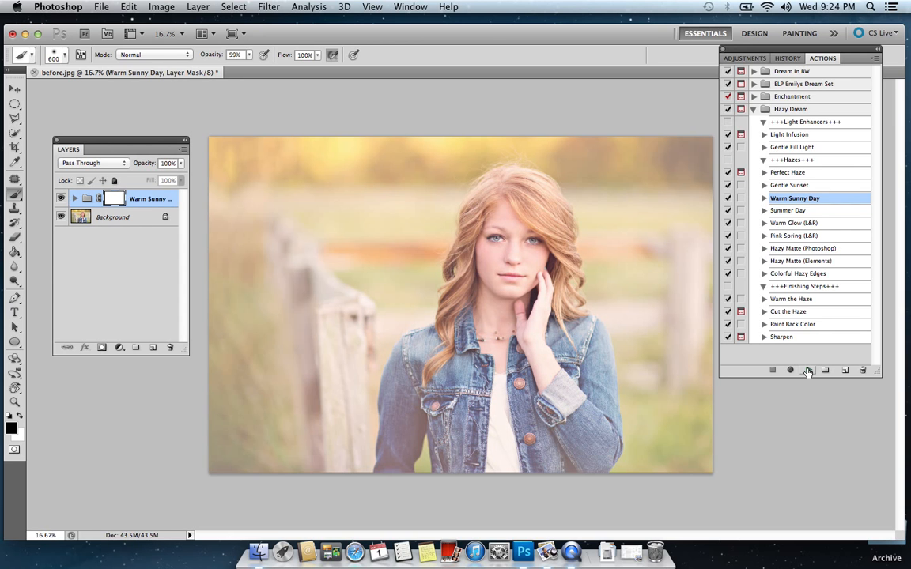
click(74, 198)
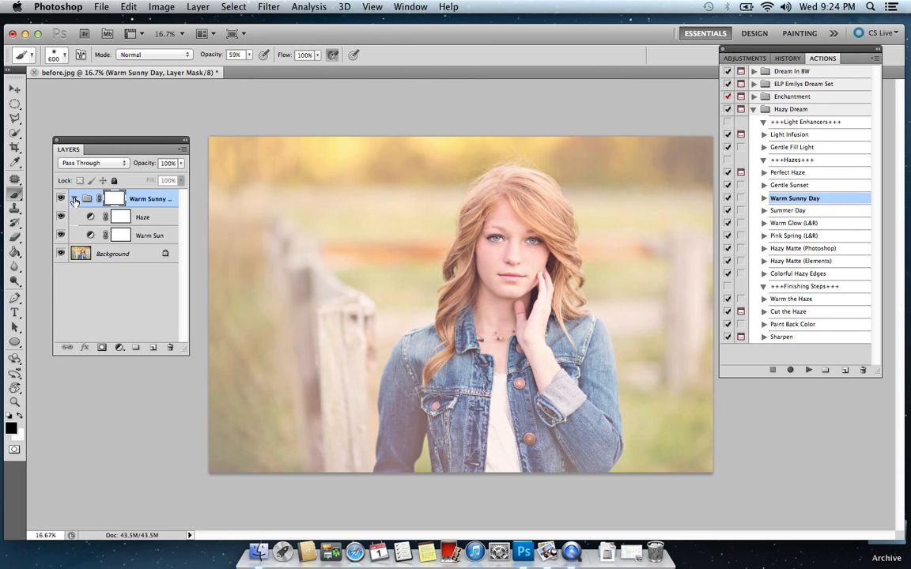
click(62, 218)
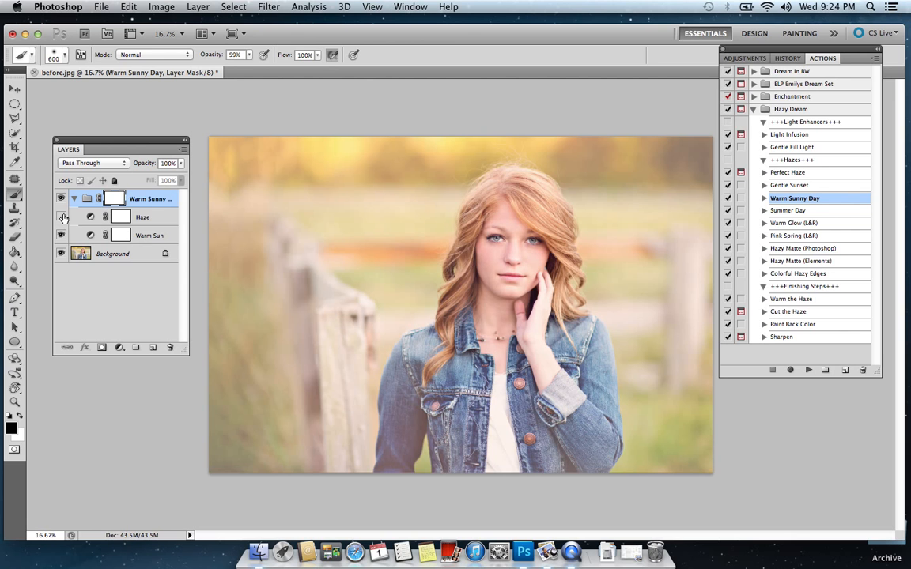
click(61, 198)
click(61, 199)
click(61, 199)
click(61, 198)
Step: Set the Warm Sun layer's opacity to 41%, show the Haze layer and set its opacity to 41%
click(150, 235)
click(180, 164)
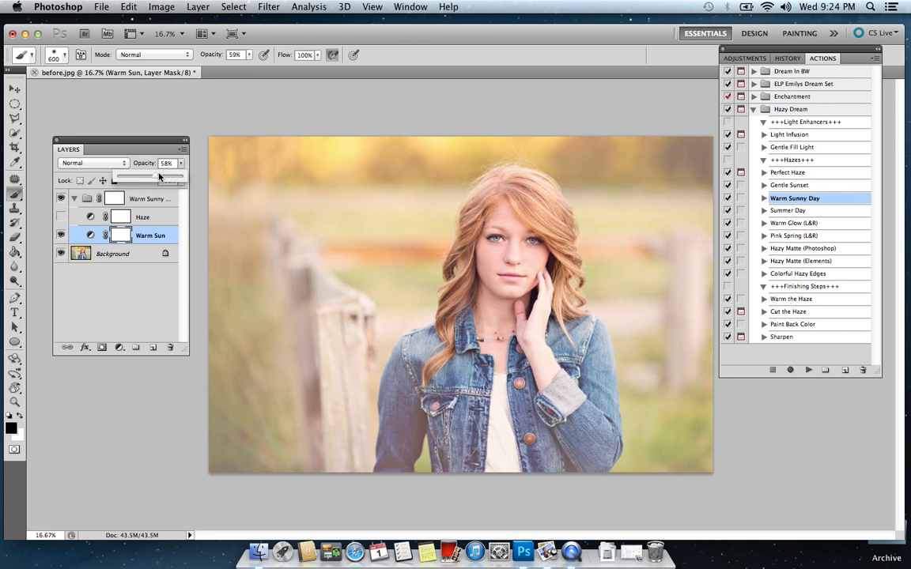
click(62, 218)
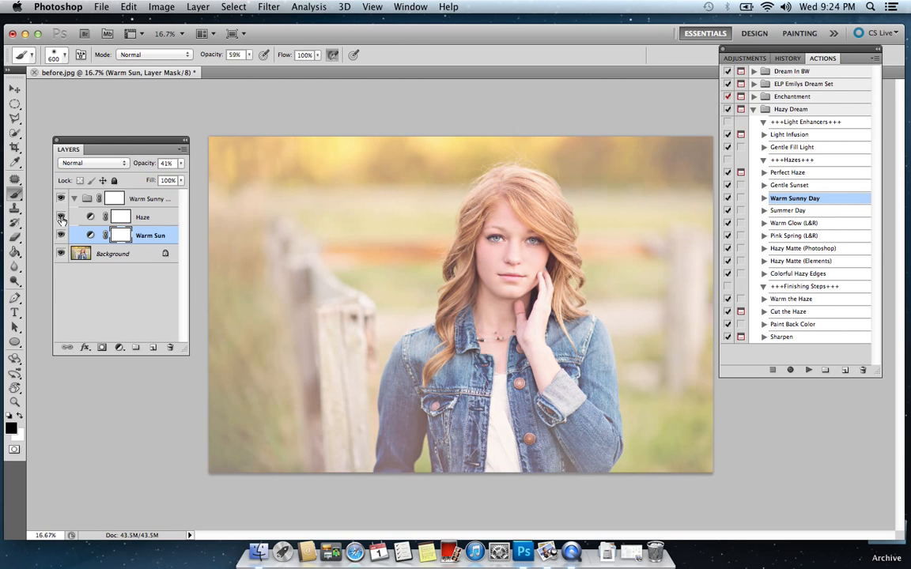
click(143, 225)
click(181, 164)
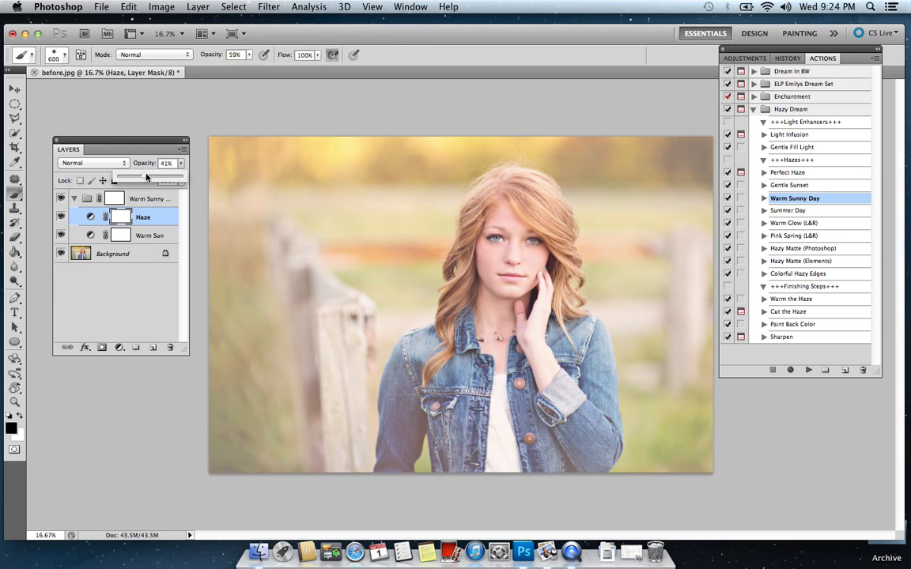
Step: Paint the haze off the girl's face on the Haze layer's mask with the brush at 13% opacity
click(249, 55)
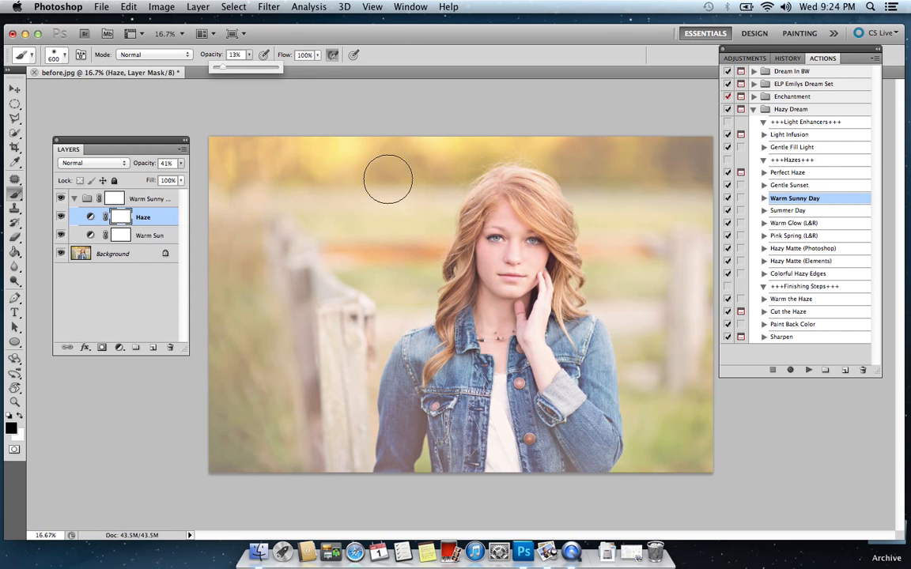
drag(494, 249, 486, 290)
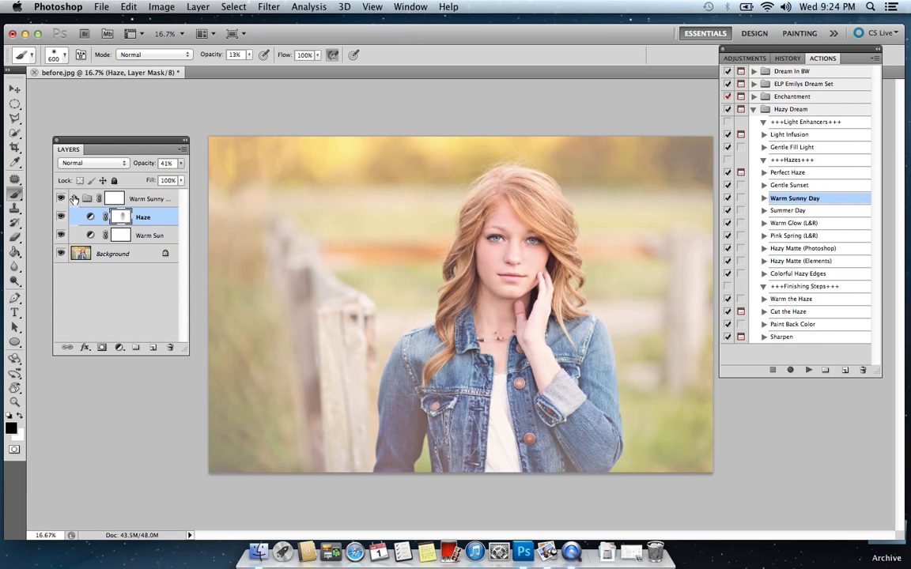
click(74, 199)
Step: Run the Cut the Haze action on the background layer beneath the Warm Sunny Day group
click(110, 217)
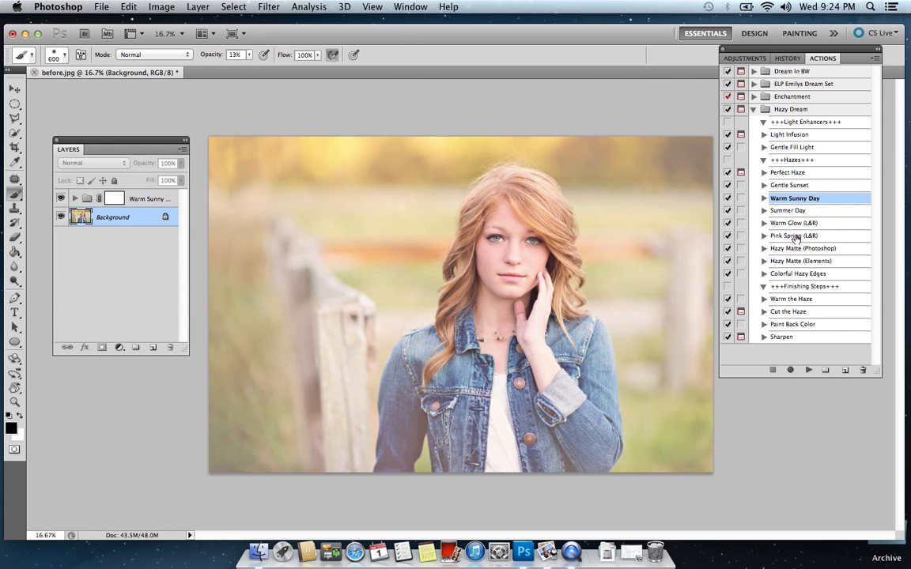
click(791, 312)
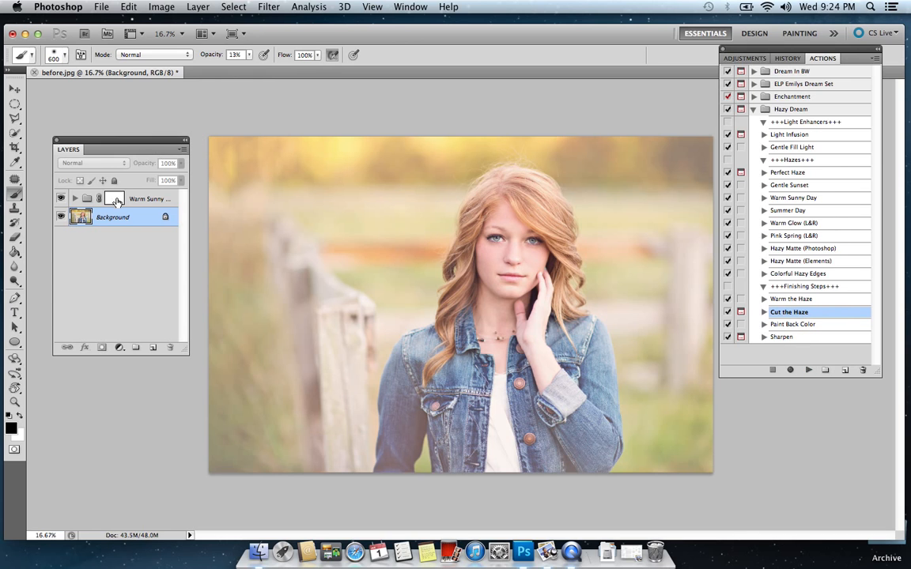
click(808, 371)
click(554, 212)
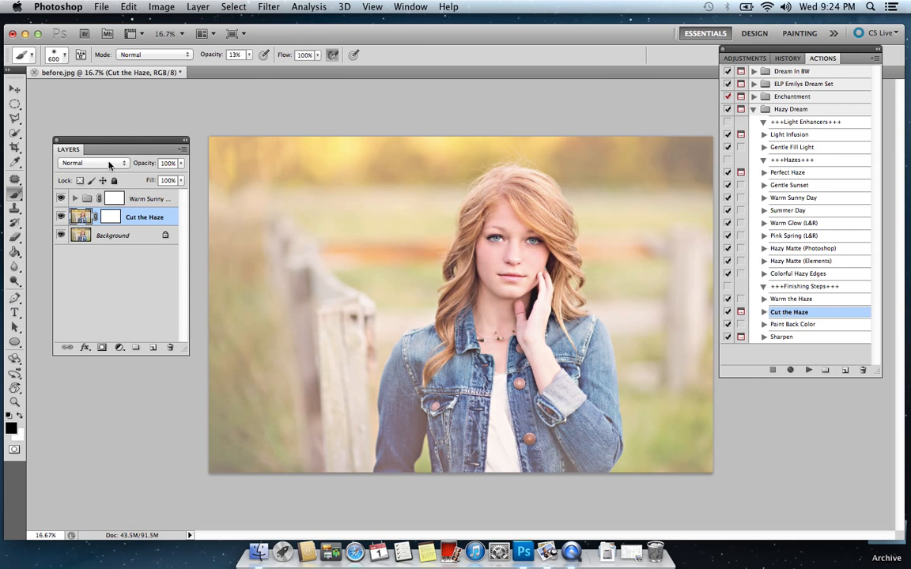
Step: Compare the photo with and without the Cut the Haze layer and set that layer's opacity to 50%
click(63, 217)
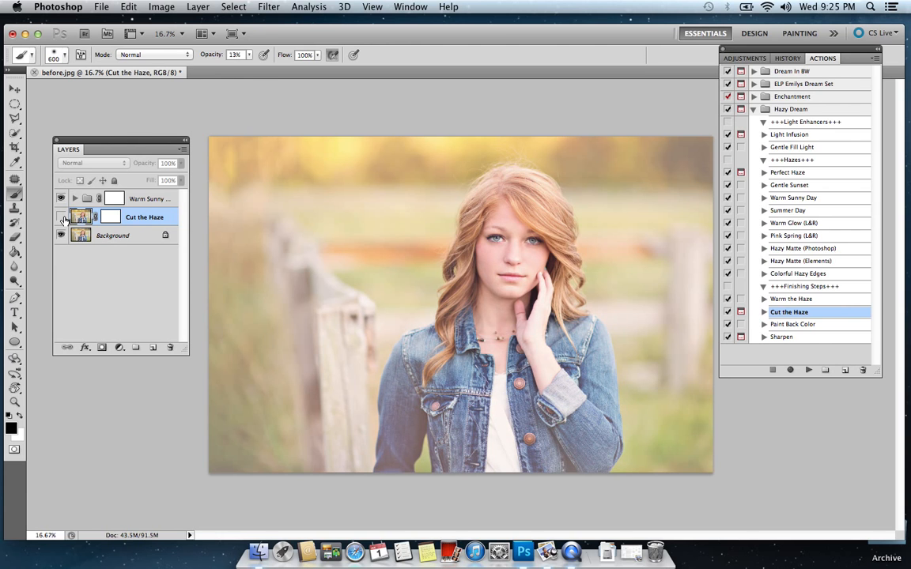
click(62, 218)
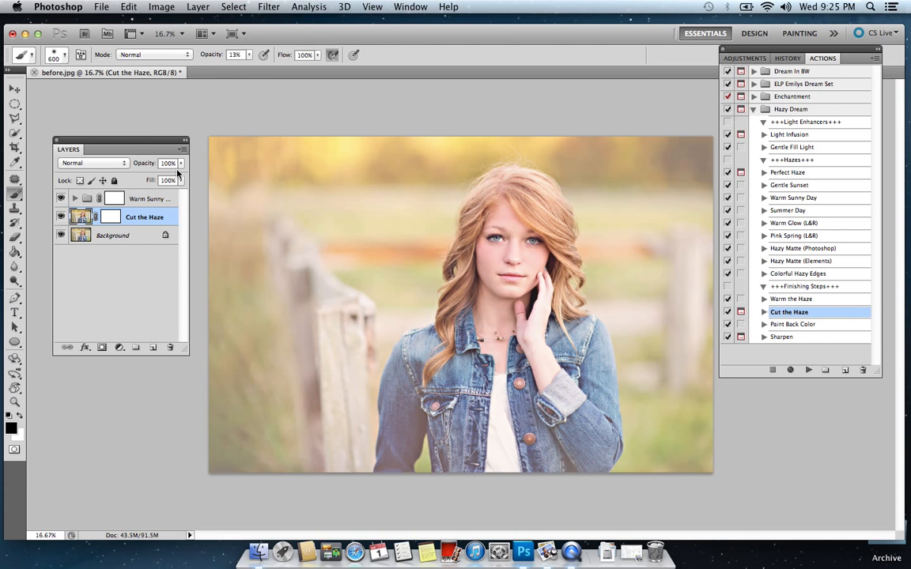
click(182, 164)
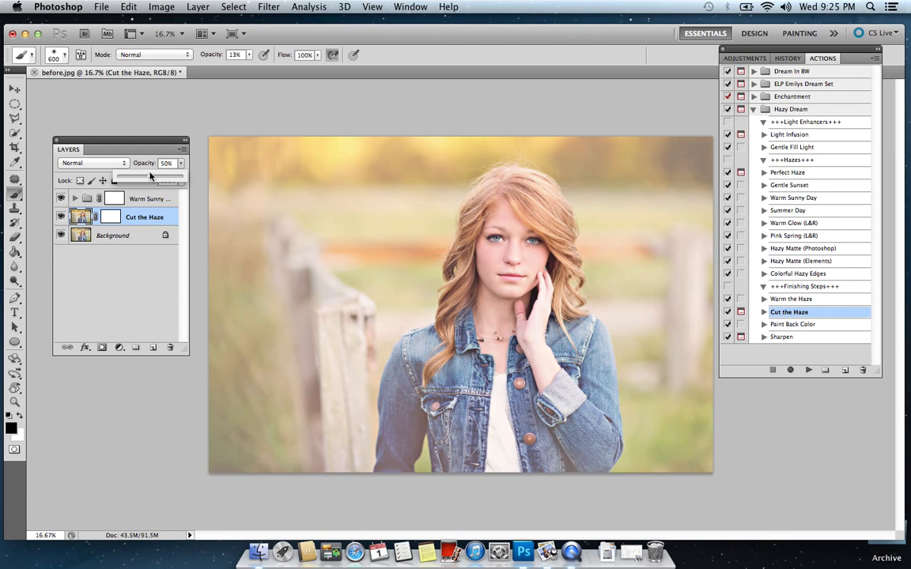
Step: Compare the photo with and without both the Warm Sunny Day group and the Cut the Haze layer
click(61, 199)
click(63, 218)
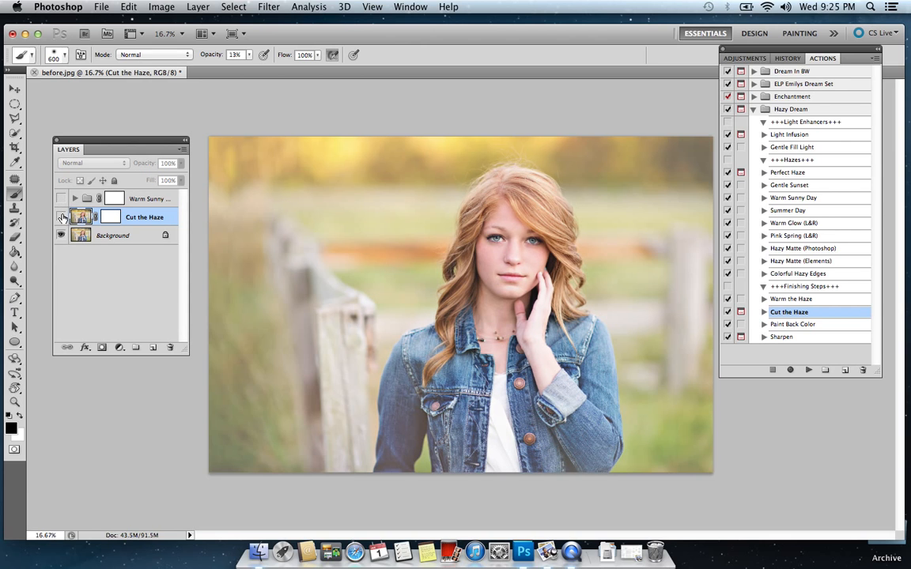
click(63, 217)
click(61, 199)
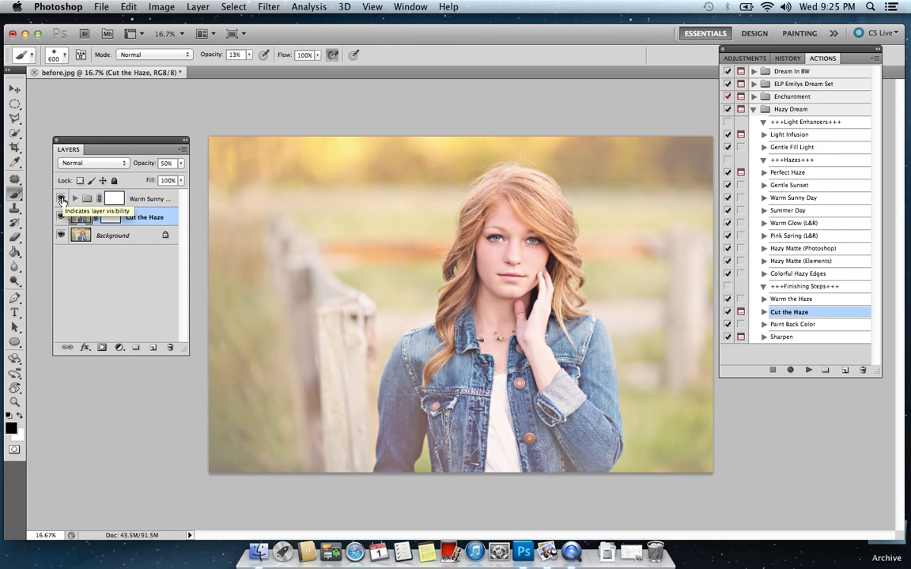
Step: Delete the Warm Sunny Day group and the Cut the Haze layer, keeping only the background
click(114, 199)
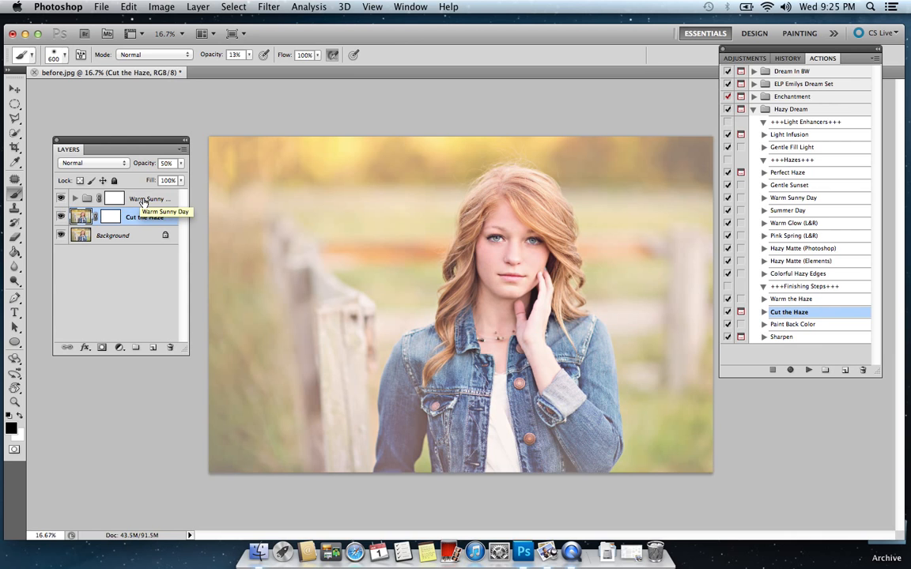
key(Delete)
key(Delete)
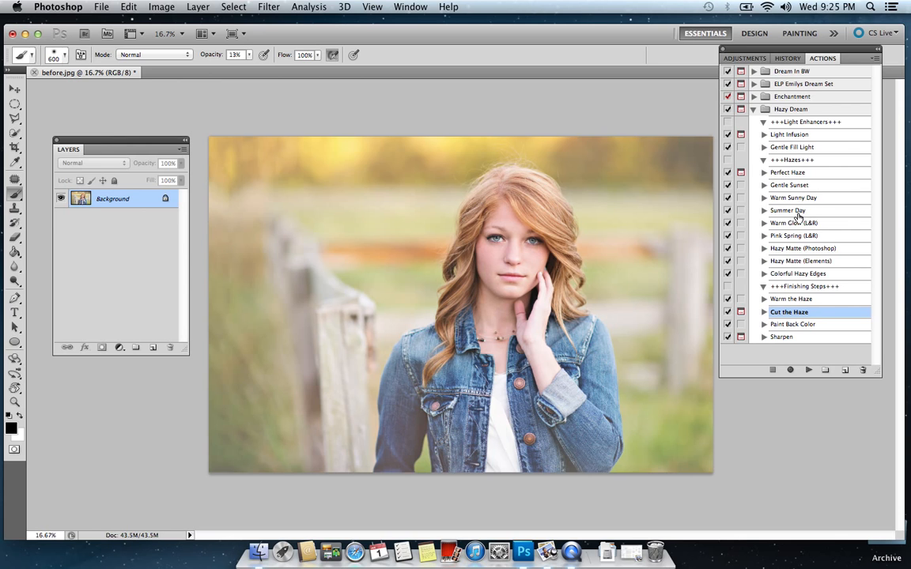
Step: Run the Warm Glow (L&R) action, check the left glow's effect and hide the right glow layer
click(796, 225)
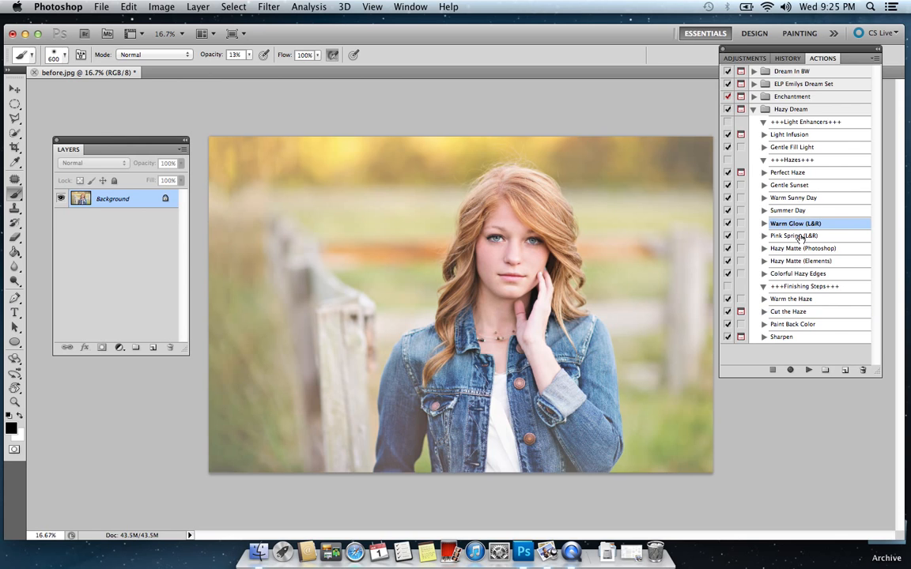
click(806, 371)
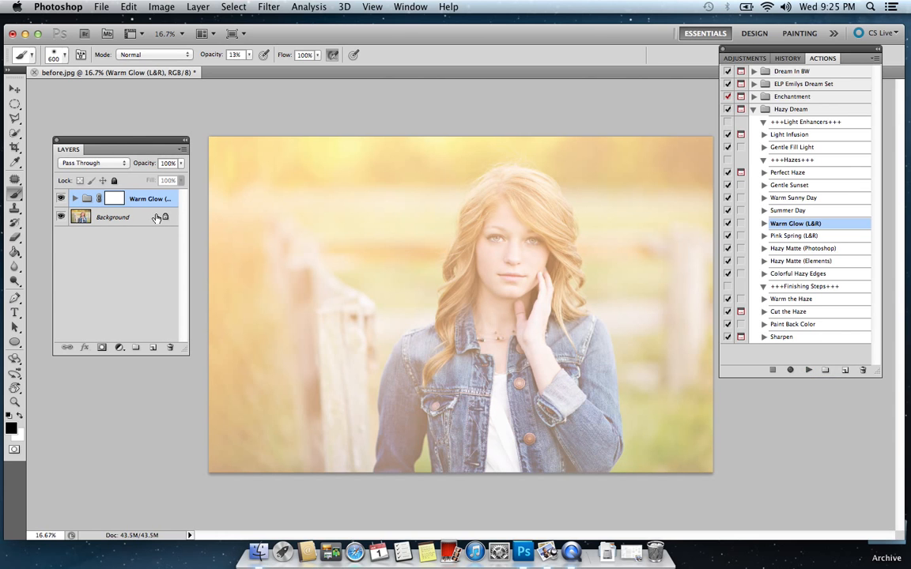
click(74, 199)
click(60, 216)
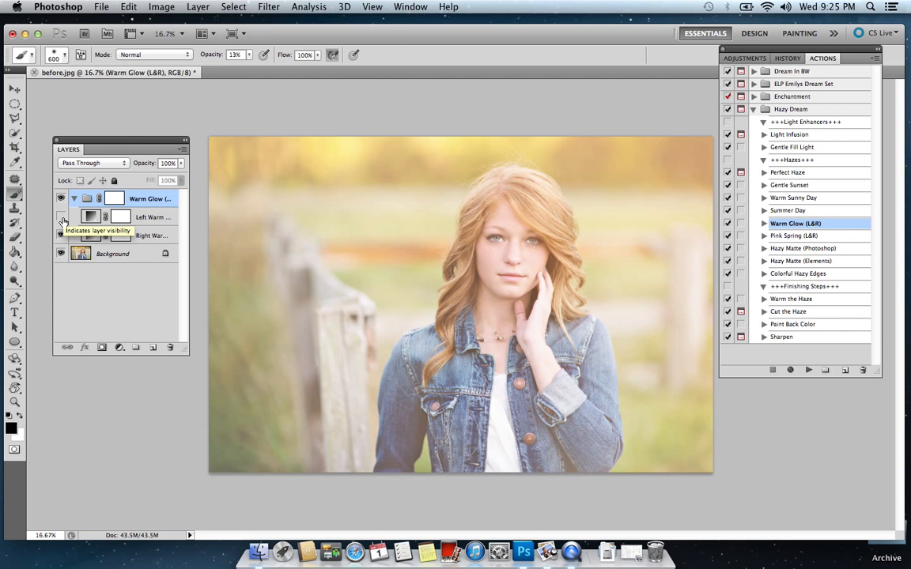
click(60, 217)
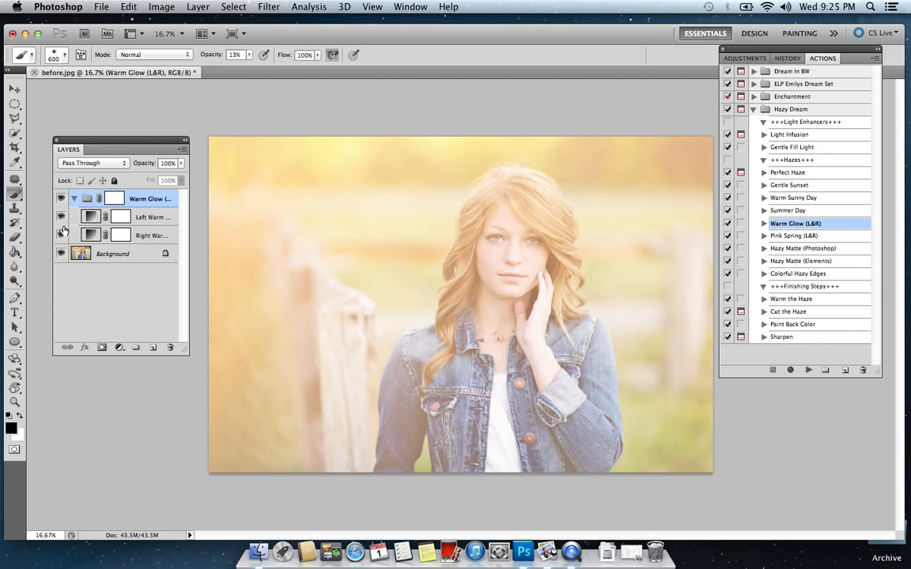
click(61, 234)
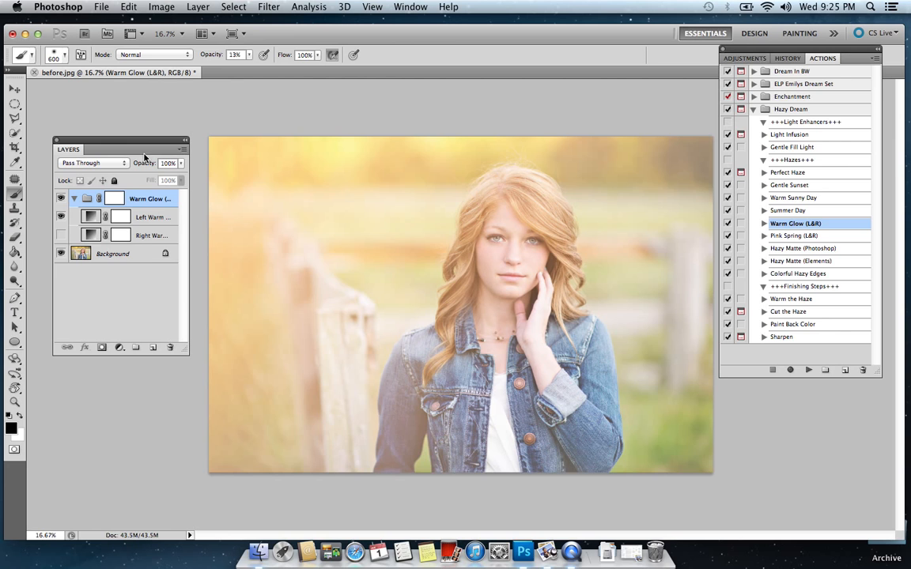
Step: Paint the glow back across the girl and scene on the Left Warm Glow mask with the brush at 24% opacity
click(120, 216)
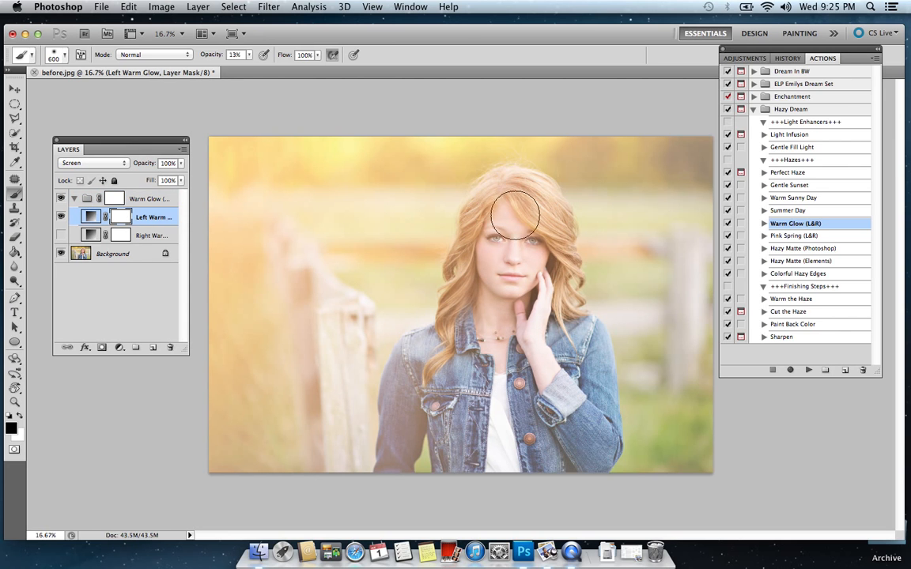
click(249, 54)
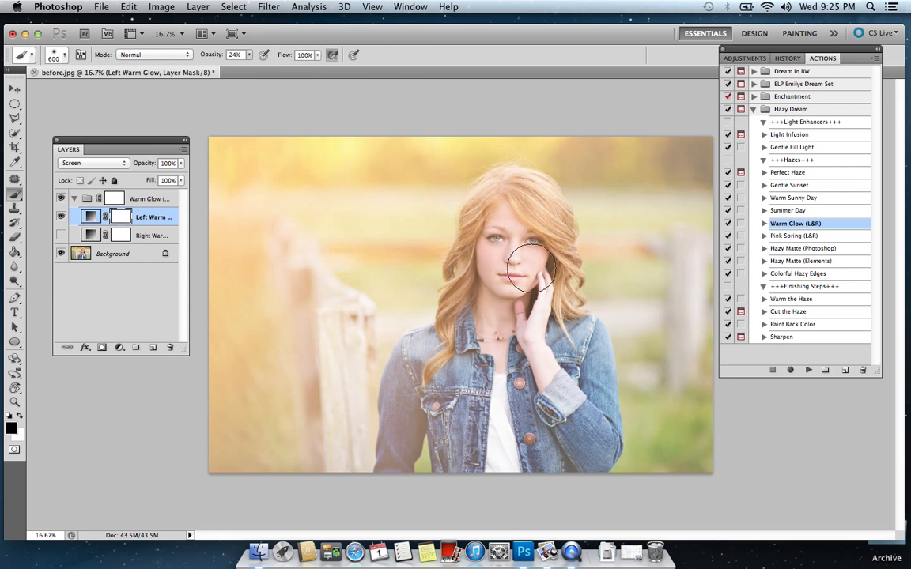
mouse_move(657, 181)
mouse_down()
mouse_move(606, 212)
mouse_move(474, 262)
mouse_move(513, 308)
mouse_move(448, 425)
mouse_move(337, 375)
mouse_move(305, 369)
mouse_up()
Step: Set the Left Warm Glow layer's opacity to 65% and compare the photo with and without the Warm Glow group
click(180, 163)
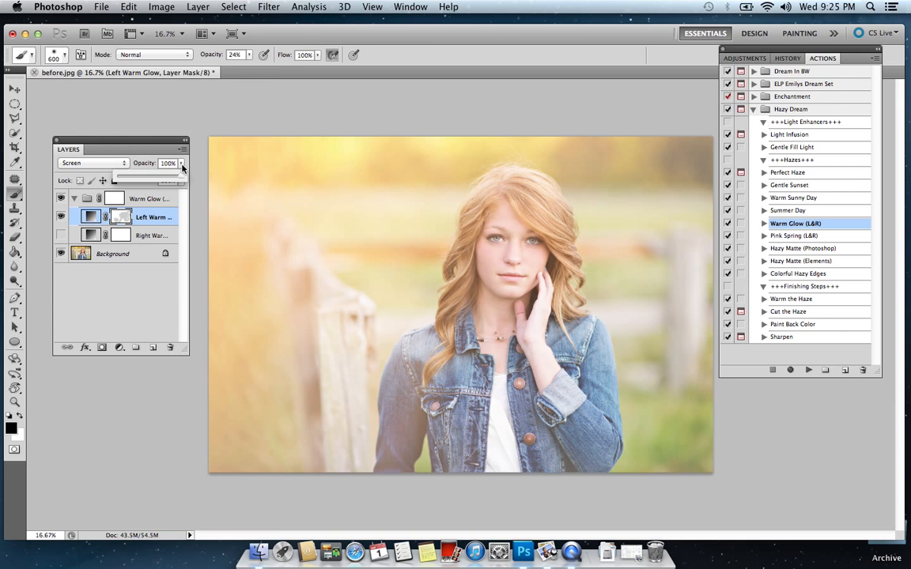
click(160, 179)
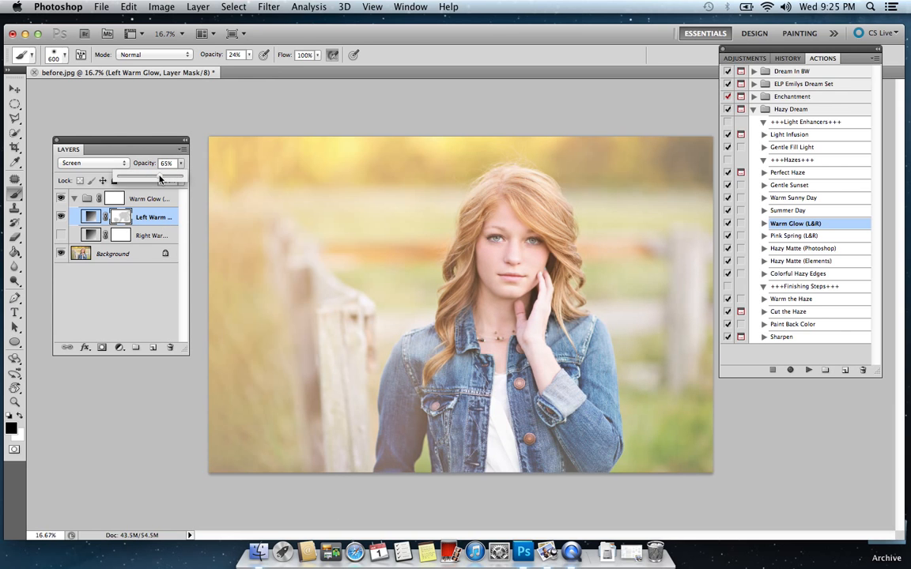
click(60, 199)
click(61, 199)
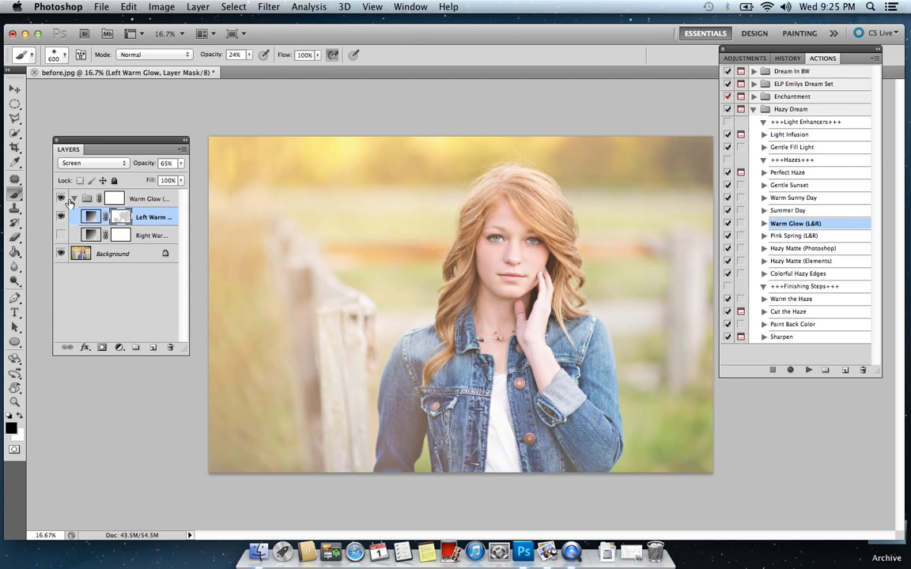
Step: Show the Right Warm Glow layer and paint the haze off the girl on the left glow's mask and the Warm Glow group's mask
click(61, 234)
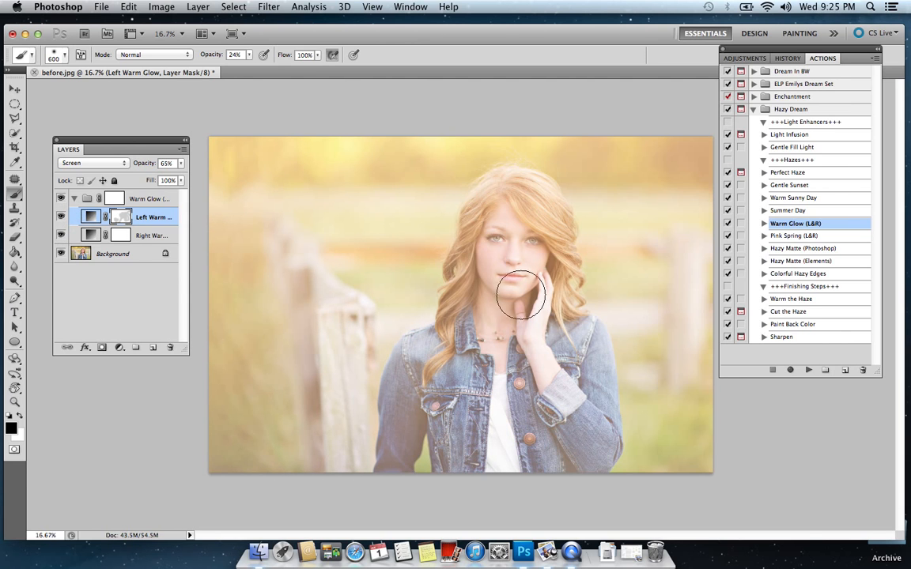
mouse_move(521, 295)
mouse_down()
mouse_move(515, 234)
mouse_move(502, 254)
mouse_up()
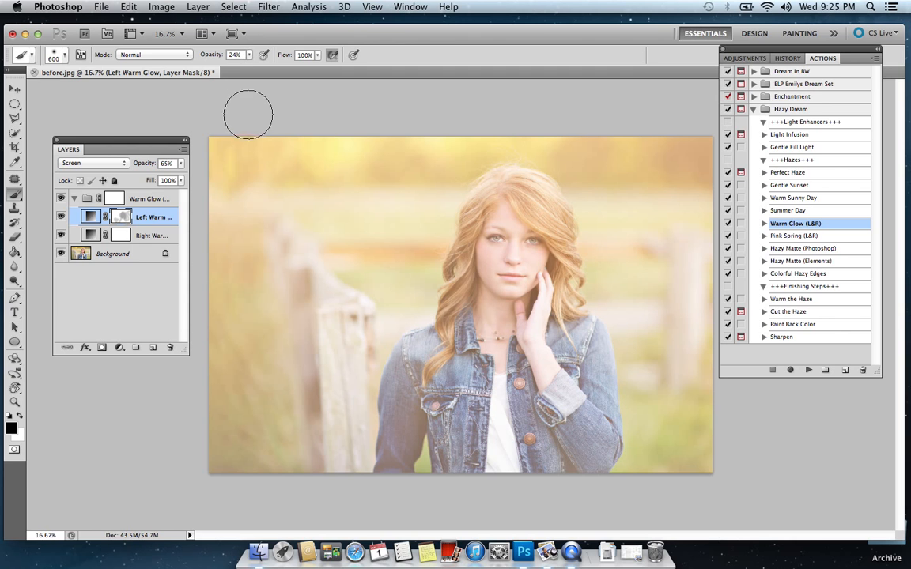
click(115, 198)
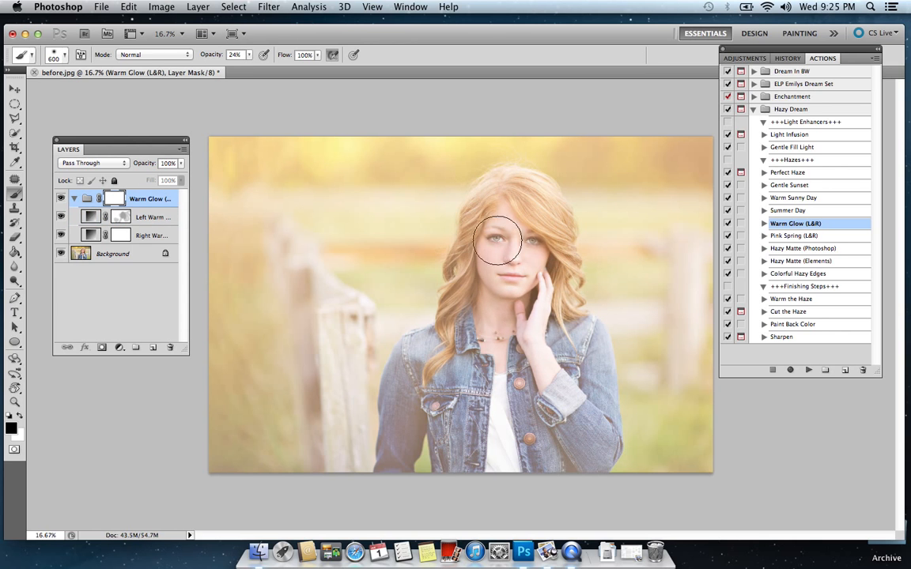
mouse_move(497, 240)
mouse_down()
mouse_move(480, 360)
mouse_move(492, 244)
mouse_move(442, 313)
mouse_move(516, 282)
mouse_move(489, 238)
mouse_up()
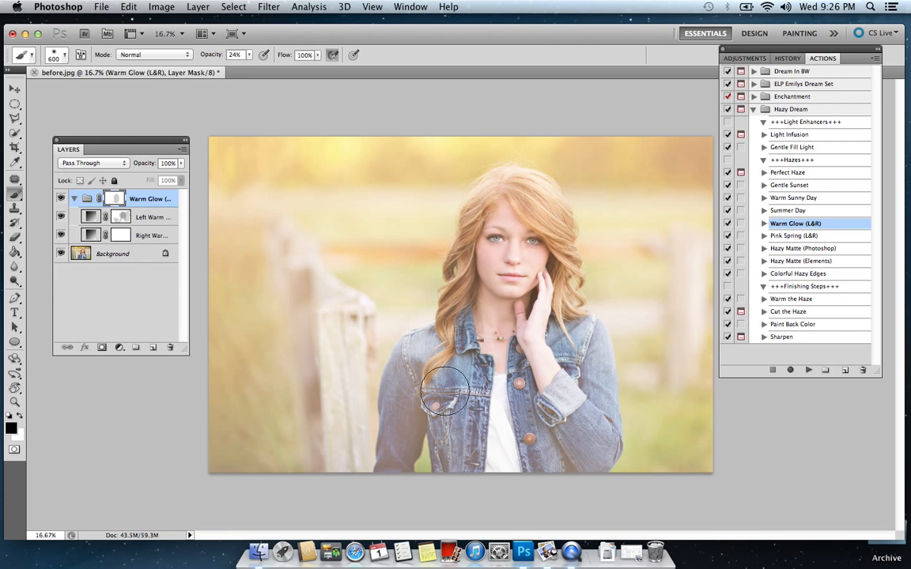
mouse_move(446, 391)
mouse_down()
mouse_move(502, 335)
mouse_move(557, 247)
mouse_move(476, 275)
mouse_move(529, 318)
mouse_move(515, 229)
mouse_move(379, 380)
mouse_move(468, 261)
mouse_move(525, 396)
mouse_up()
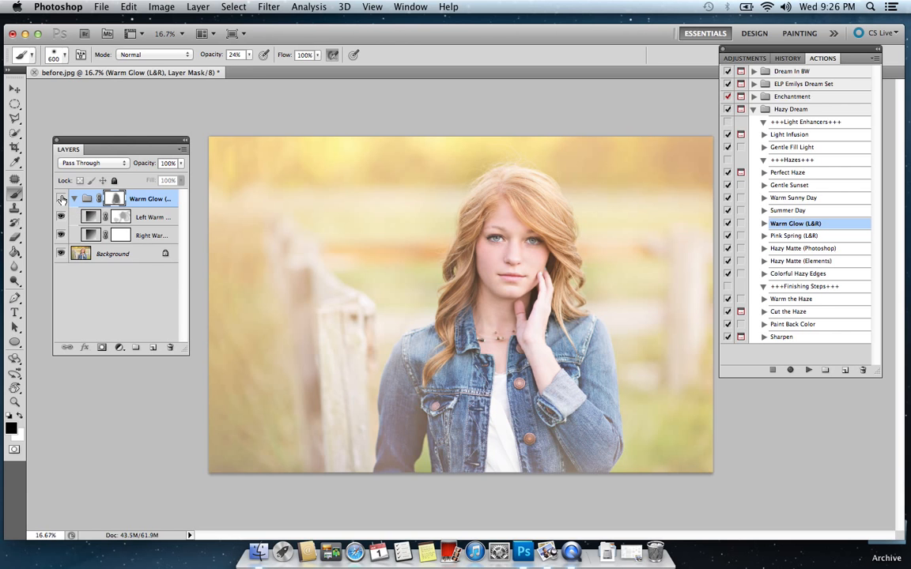
Step: Compare the photo with and without the Warm Glow group, brush more glow off the girl's face, and enlarge the brush to 1000
click(62, 199)
click(62, 200)
mouse_move(523, 268)
mouse_down()
mouse_move(518, 245)
mouse_move(527, 256)
mouse_move(507, 242)
mouse_up()
key(bracketright)
key(bracketright)
key(bracketright)
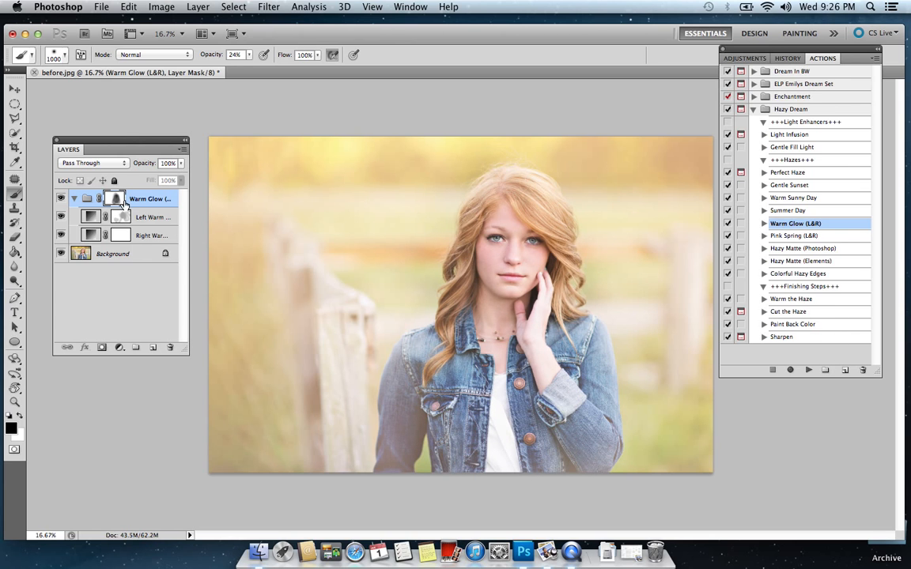
Step: Collapse the Warm Glow group, run the Paint Back Color action above the Background layer and invert the Color layer's mask
click(74, 198)
click(123, 215)
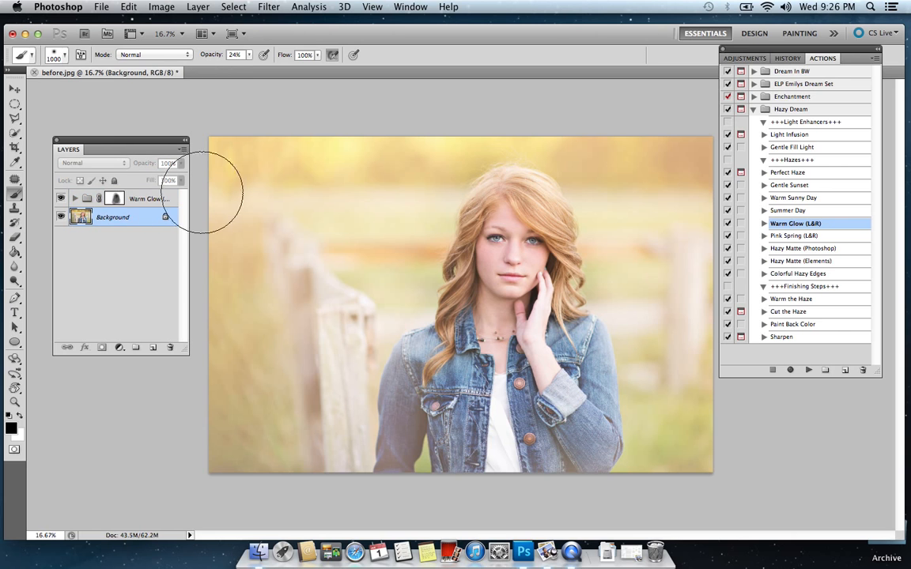
click(806, 325)
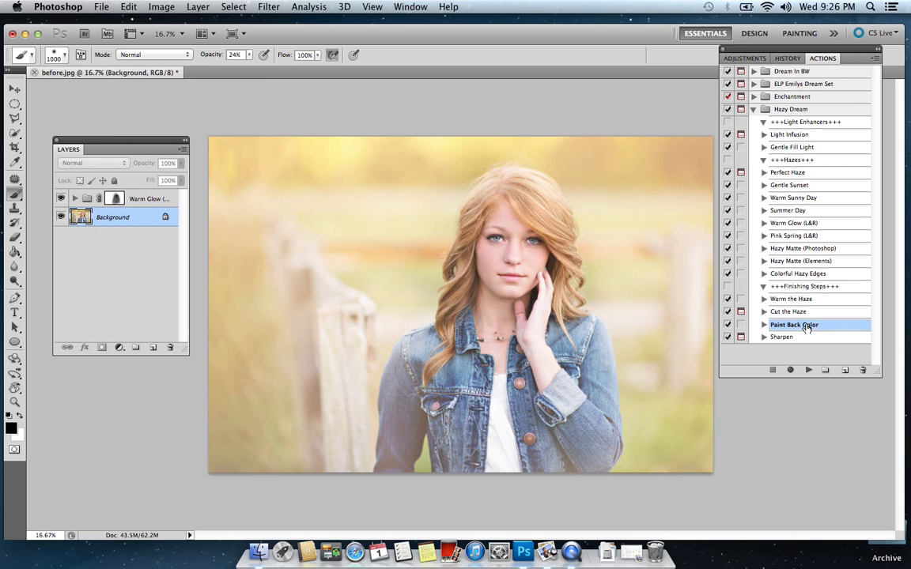
click(808, 369)
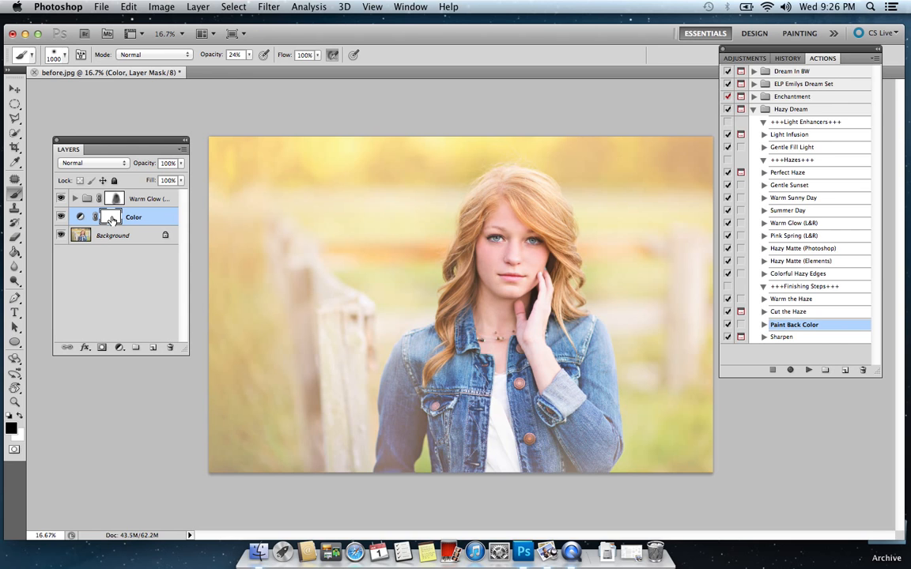
key(super+i)
Step: Paint color back into the girl's hair and denim jacket on the Color mask in white at 80% brush opacity, reducing the brush to 200
click(18, 416)
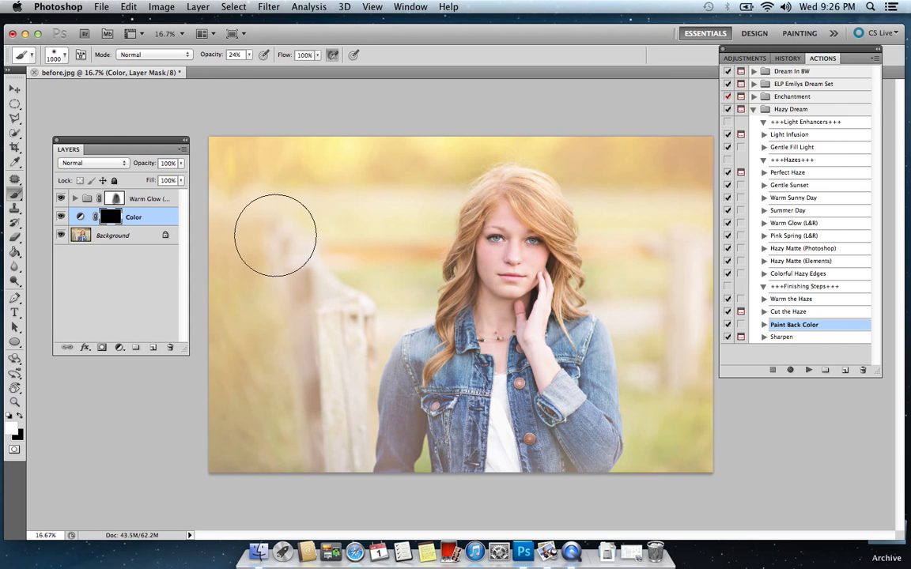
drag(249, 57, 280, 68)
key(bracketleft)
key(bracketleft)
key(bracketleft)
key(bracketleft)
key(bracketleft)
key(bracketleft)
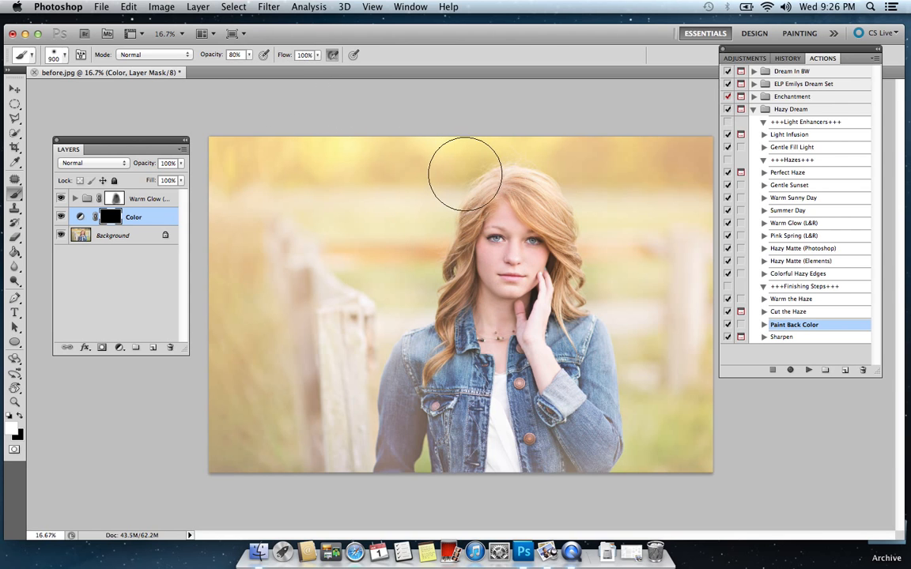
mouse_move(464, 178)
mouse_down()
mouse_move(439, 285)
mouse_move(453, 310)
mouse_up()
key(bracketleft)
key(bracketleft)
key(bracketleft)
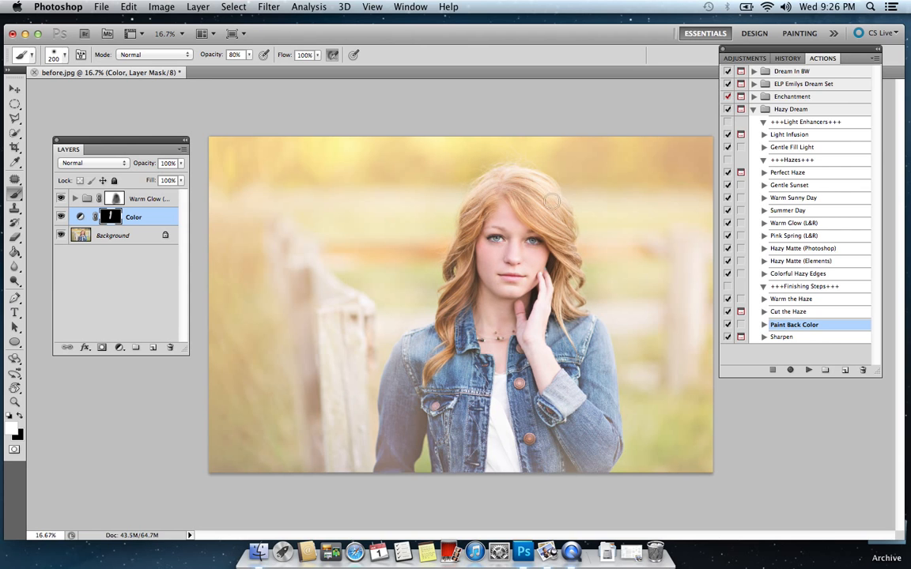
mouse_move(577, 265)
mouse_down()
mouse_move(565, 264)
mouse_move(580, 300)
mouse_up()
mouse_move(585, 429)
mouse_down()
mouse_move(564, 450)
mouse_move(588, 406)
mouse_move(607, 419)
mouse_move(600, 435)
mouse_move(538, 439)
mouse_move(457, 393)
mouse_move(482, 474)
mouse_up()
mouse_move(443, 419)
mouse_down()
mouse_move(499, 300)
mouse_move(509, 216)
mouse_move(534, 180)
mouse_move(551, 210)
mouse_up()
Step: Compare the photo with and without the Color layer and the Warm Glow group
click(62, 216)
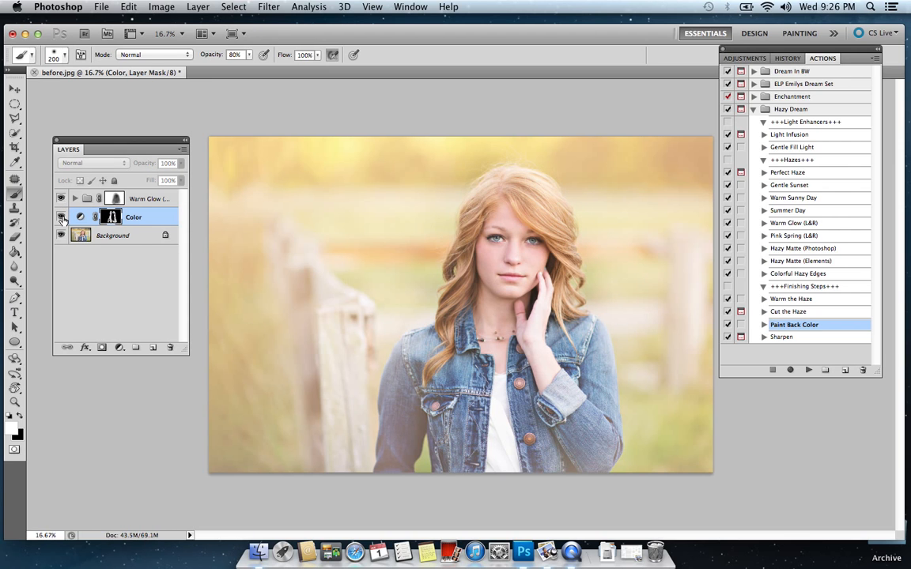
click(61, 217)
click(61, 198)
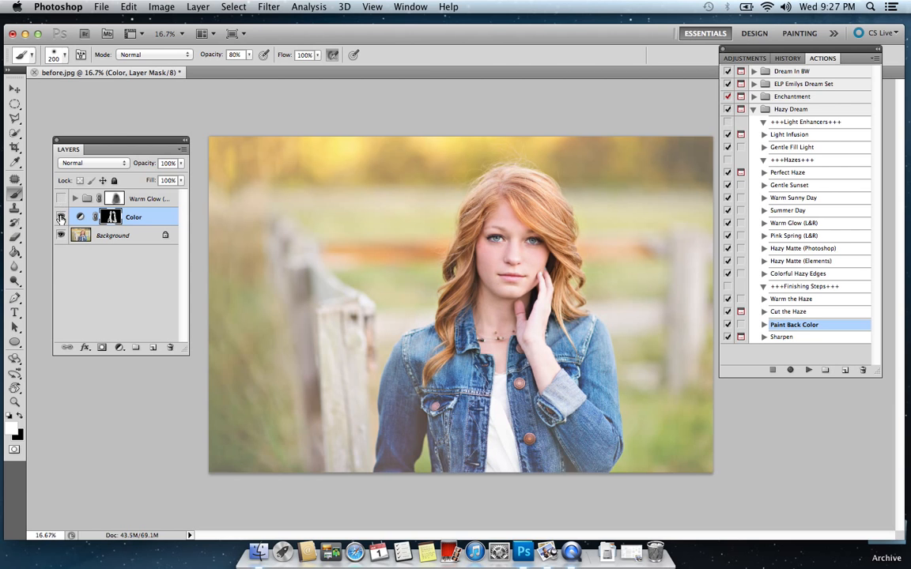
click(60, 218)
click(61, 217)
click(61, 199)
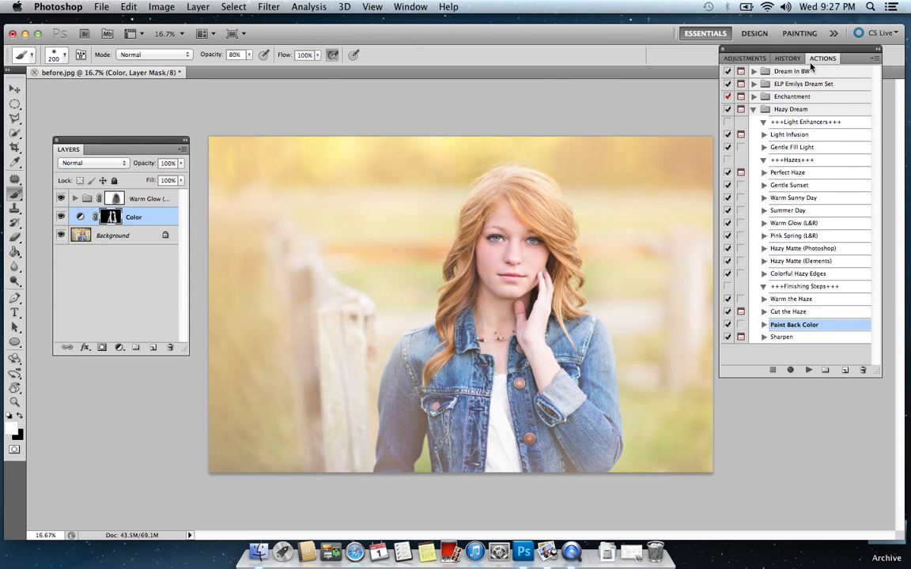
Step: Take a history snapshot of the edited photo and compare it with the original DSC_4467.jpg state
click(787, 58)
click(845, 371)
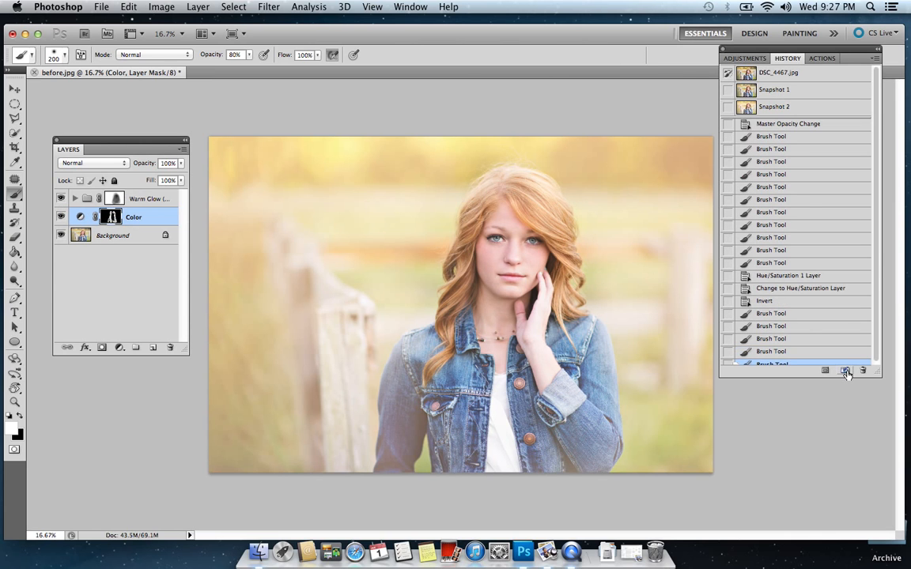
click(779, 75)
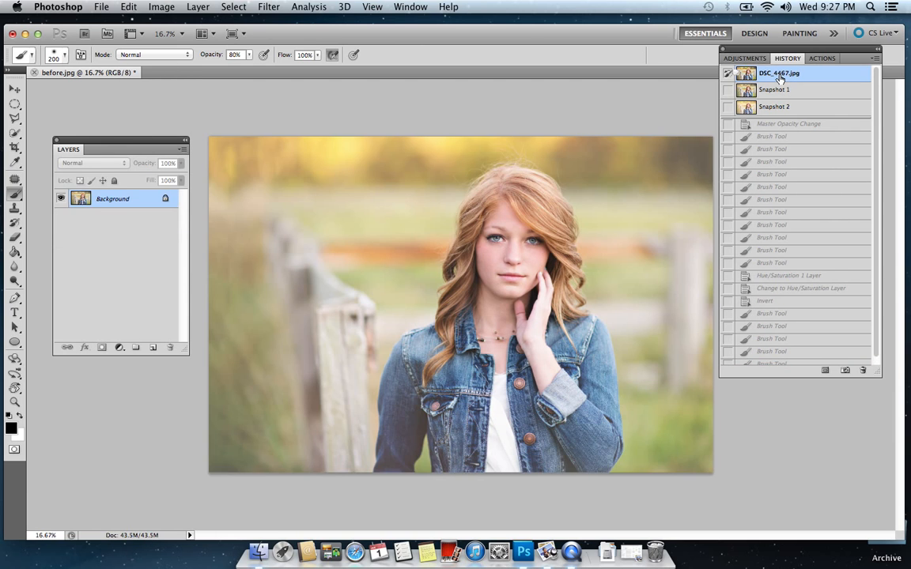
click(783, 108)
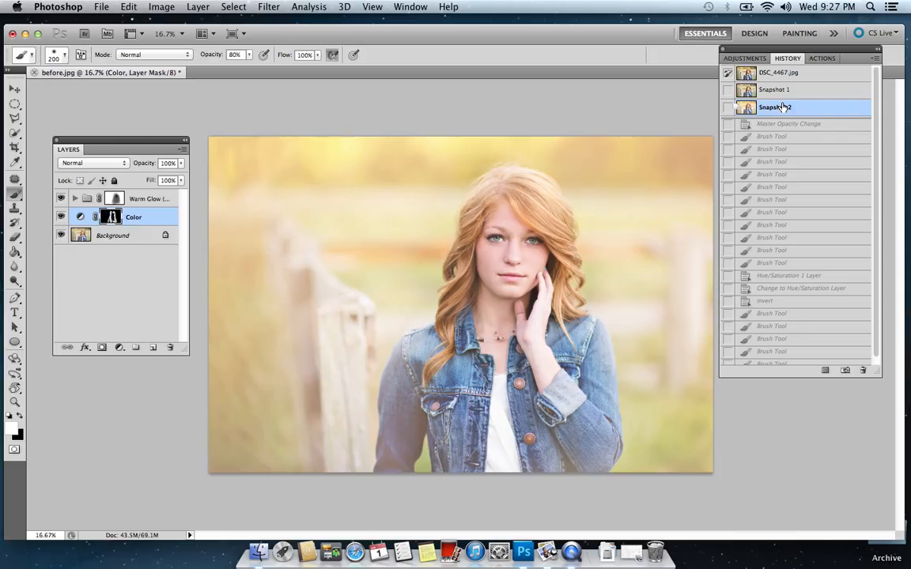
click(783, 72)
click(783, 106)
Step: Delete the Warm Glow group and the Color layer, keeping only the background
click(126, 197)
key(BackSpace)
key(BackSpace)
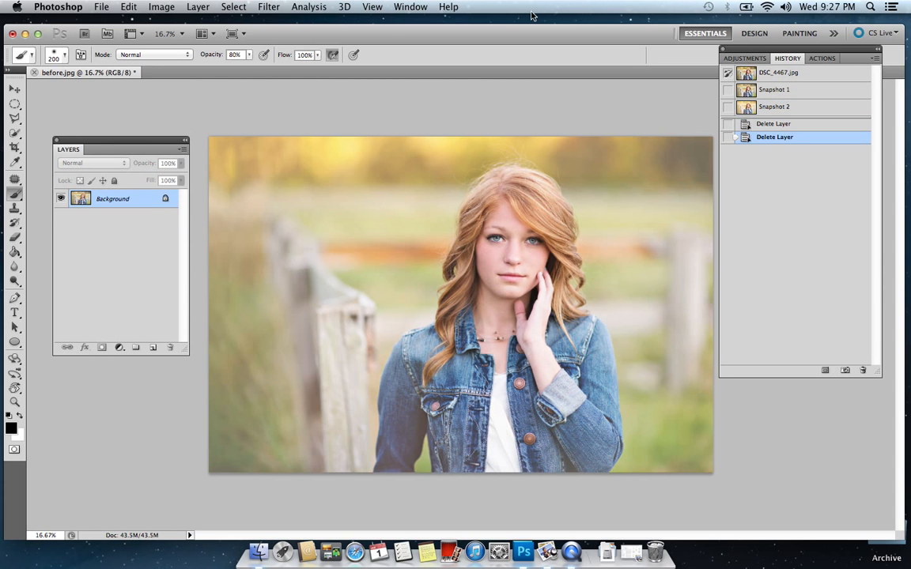
Step: Run the Colorful Hazy Edges action and expand the Colorful Edges group
click(822, 58)
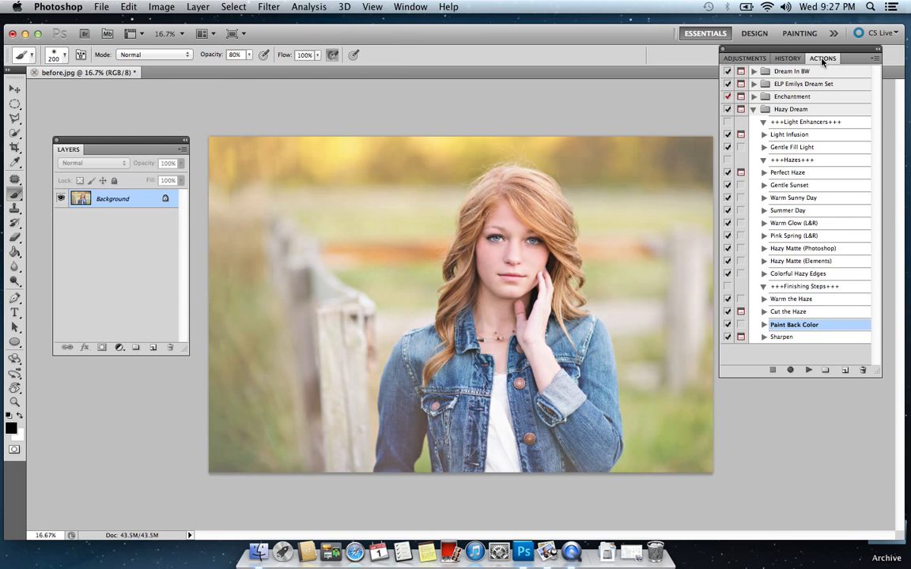
click(811, 274)
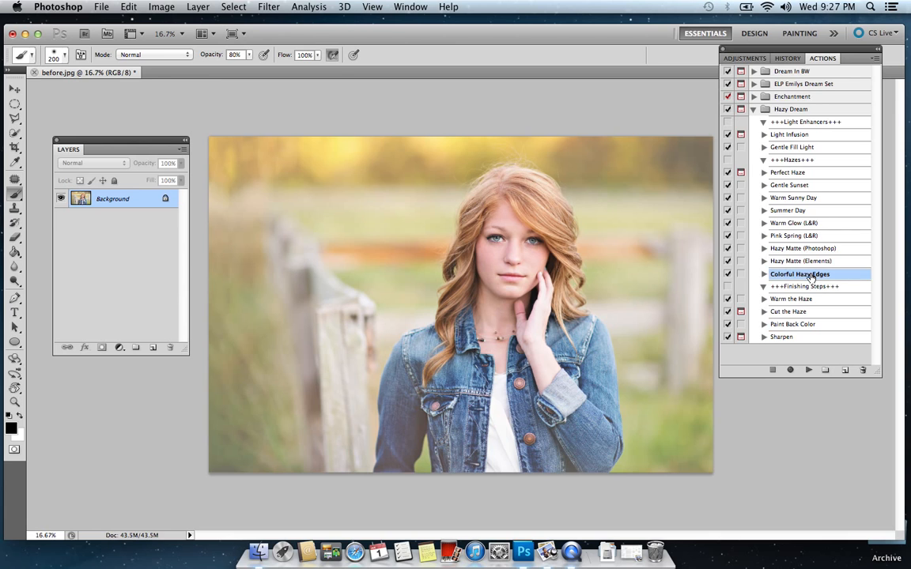
click(808, 370)
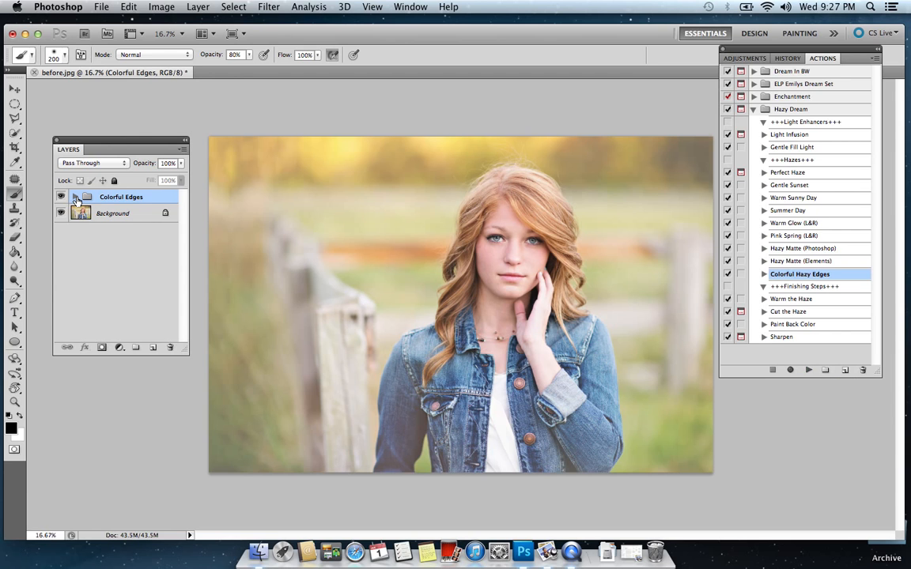
click(75, 197)
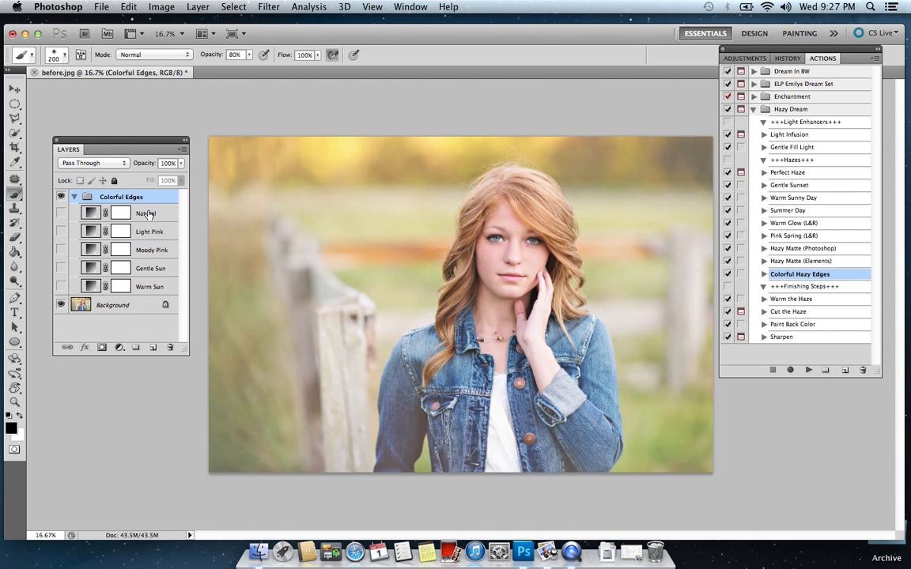
Step: Show the Light Pink layer in the Colorful Edges group and set its opacity to 39%
click(61, 231)
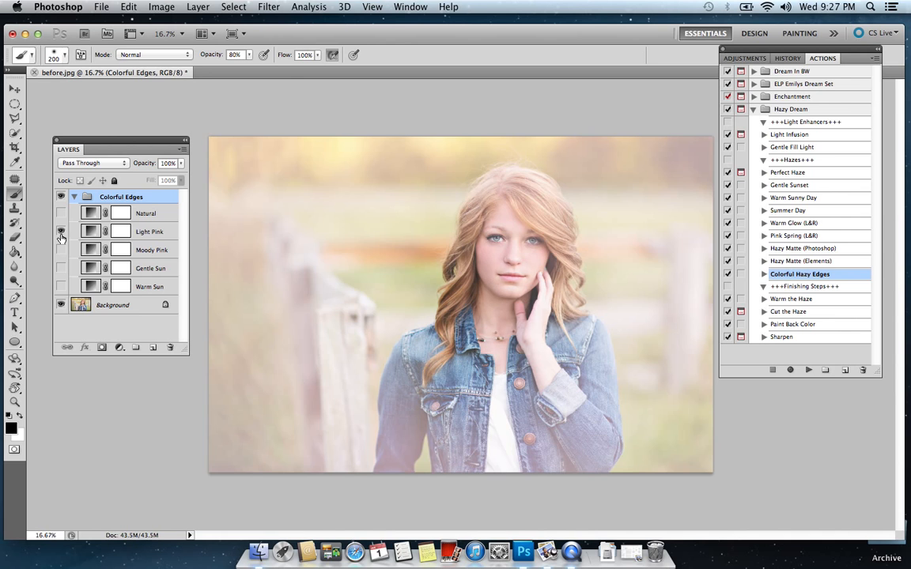
click(157, 232)
drag(178, 167, 143, 179)
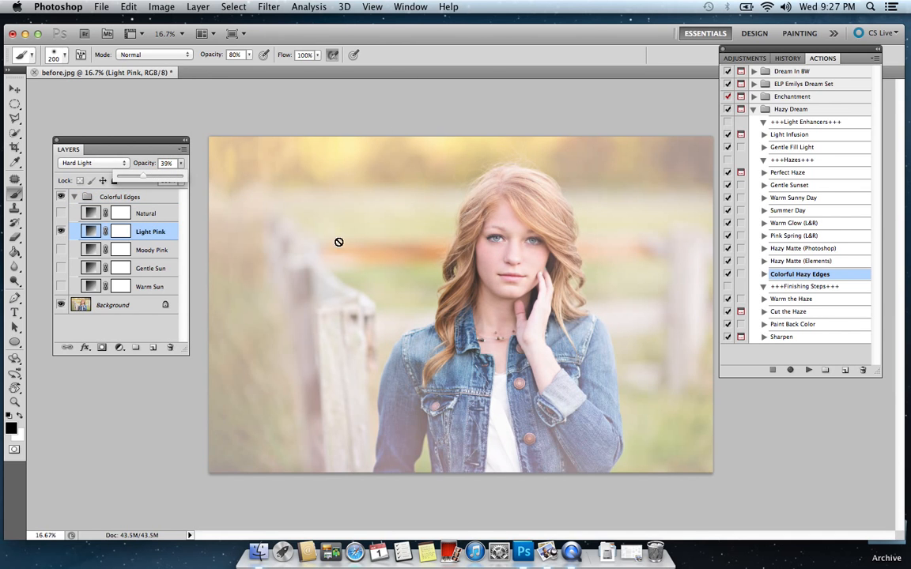
Step: Paint the pink haze off the girl on the Light Pink mask with a black brush of size 1000 at 49% opacity
click(120, 231)
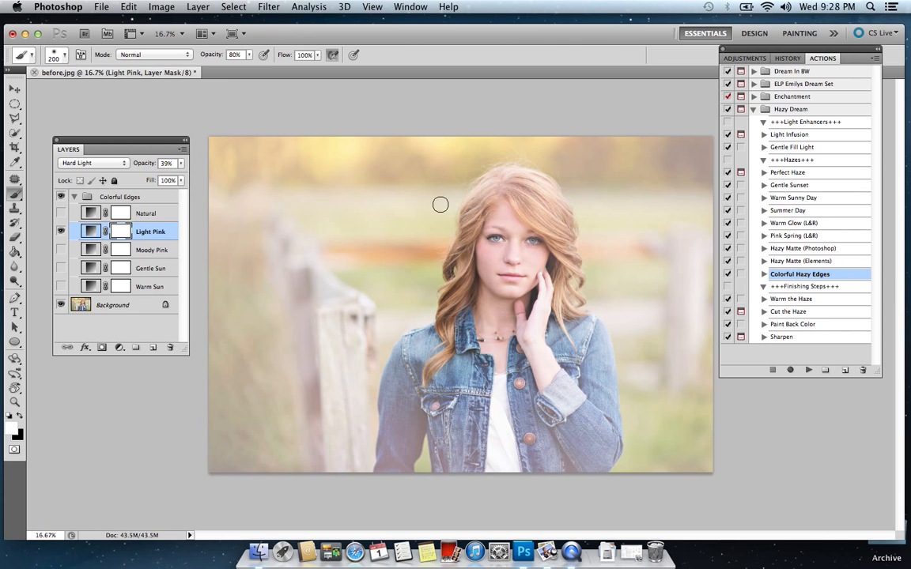
click(250, 56)
click(234, 69)
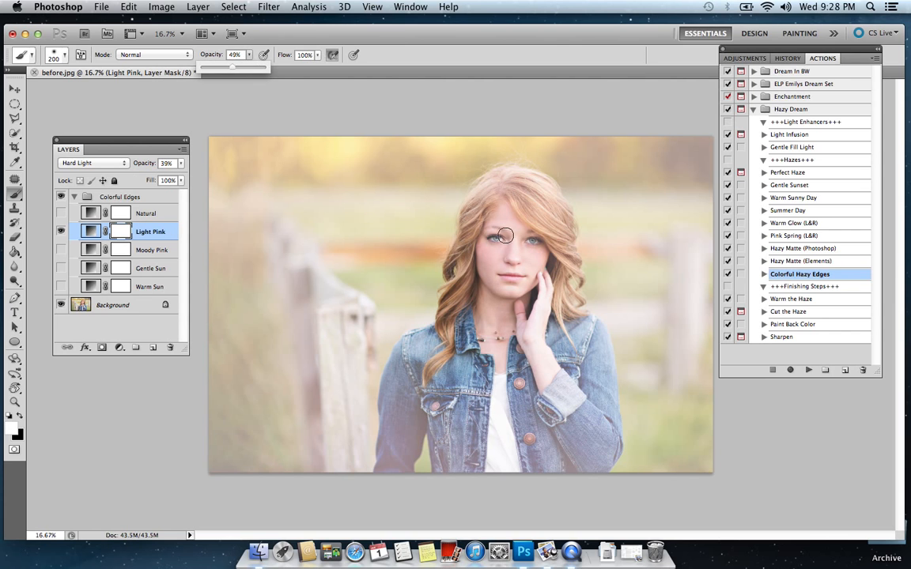
key(bracketright)
key(bracketright)
key(bracketright)
key(bracketright)
key(bracketright)
key(bracketright)
key(bracketright)
key(bracketright)
key(bracketright)
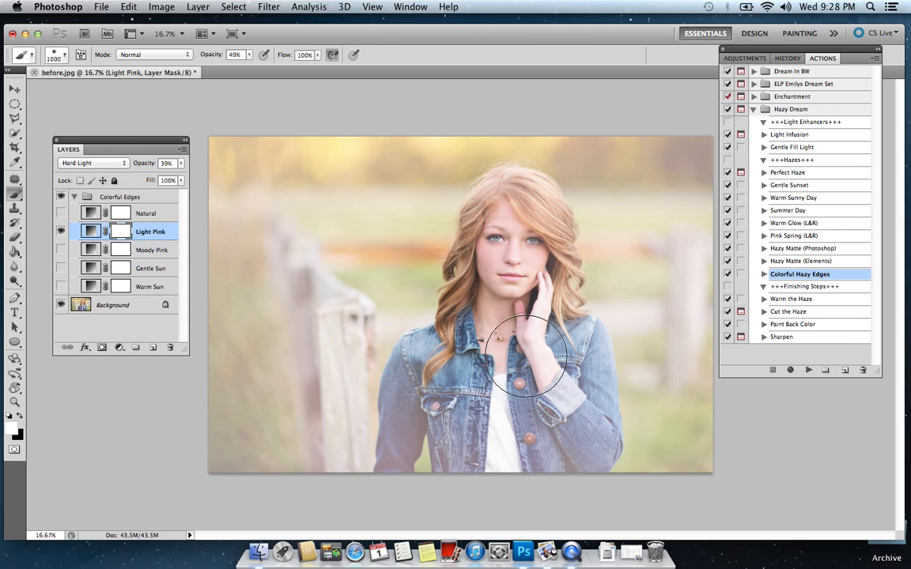
click(20, 416)
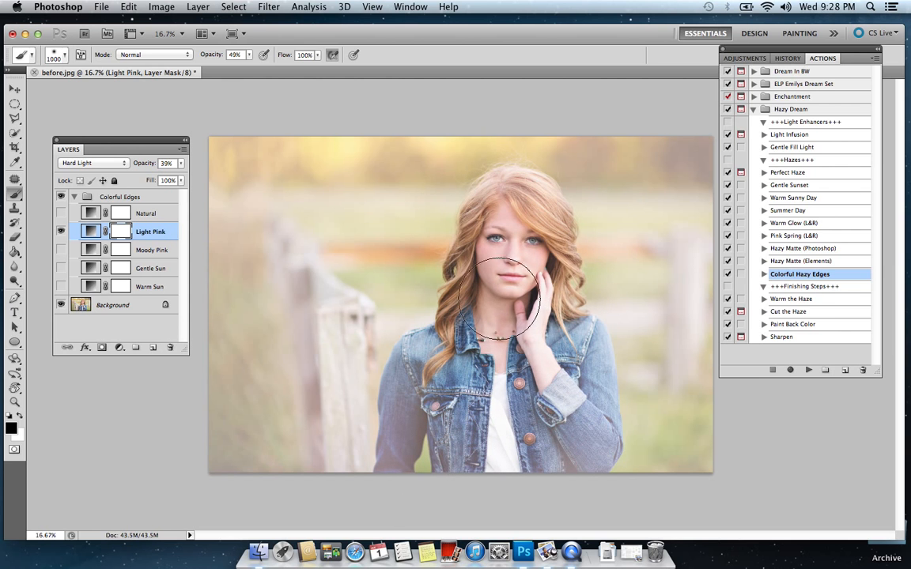
drag(546, 388, 491, 349)
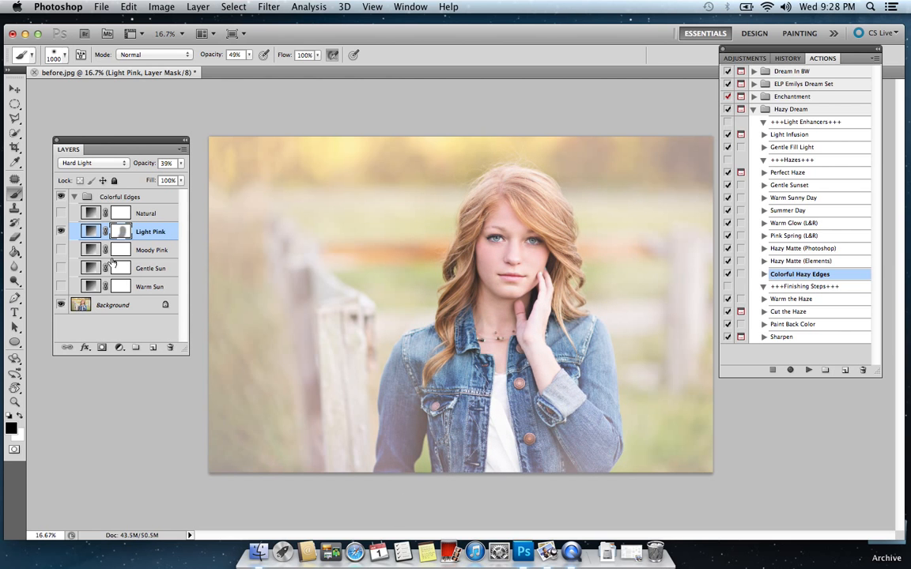
Step: Compare the photo with and without the Colorful Edges group, and delete the group
click(61, 198)
click(61, 198)
click(115, 198)
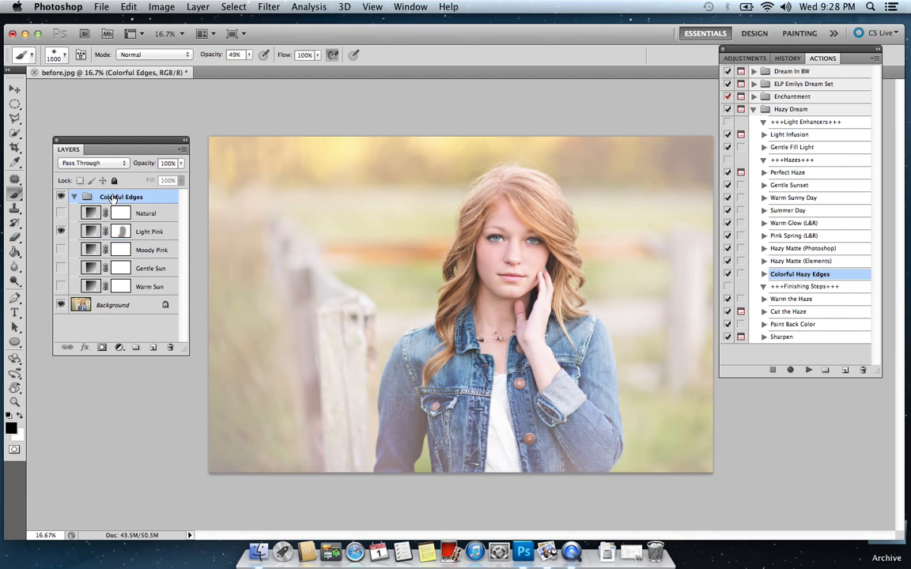
key(BackSpace)
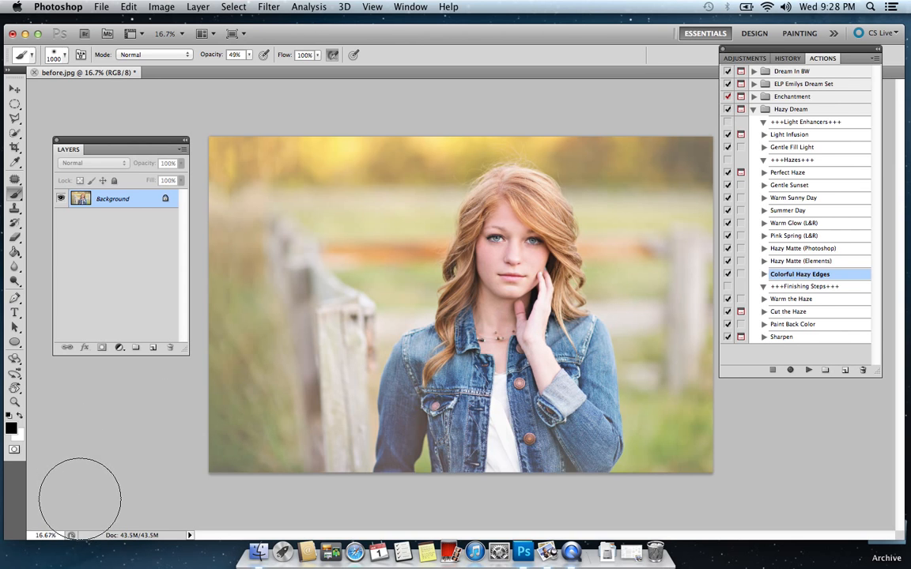
key(ctrl+super+Escape)
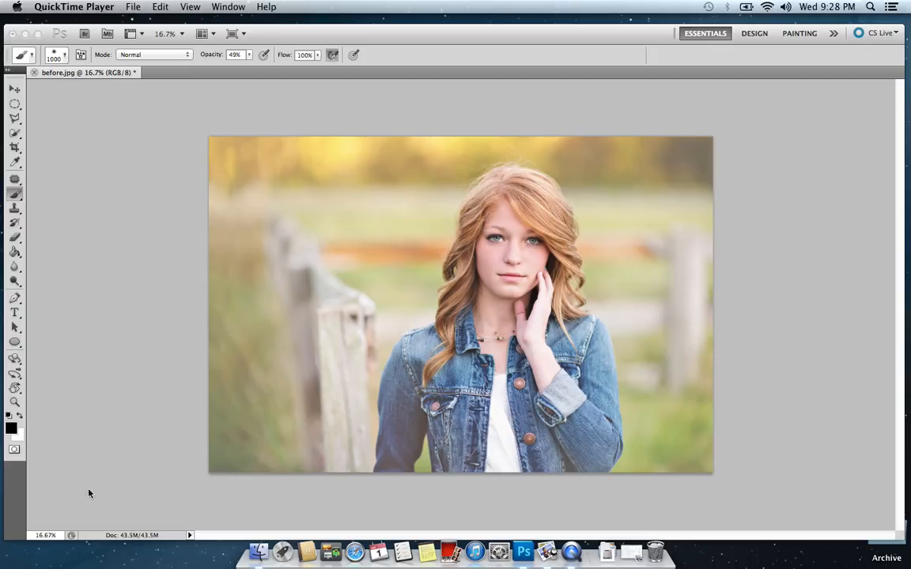